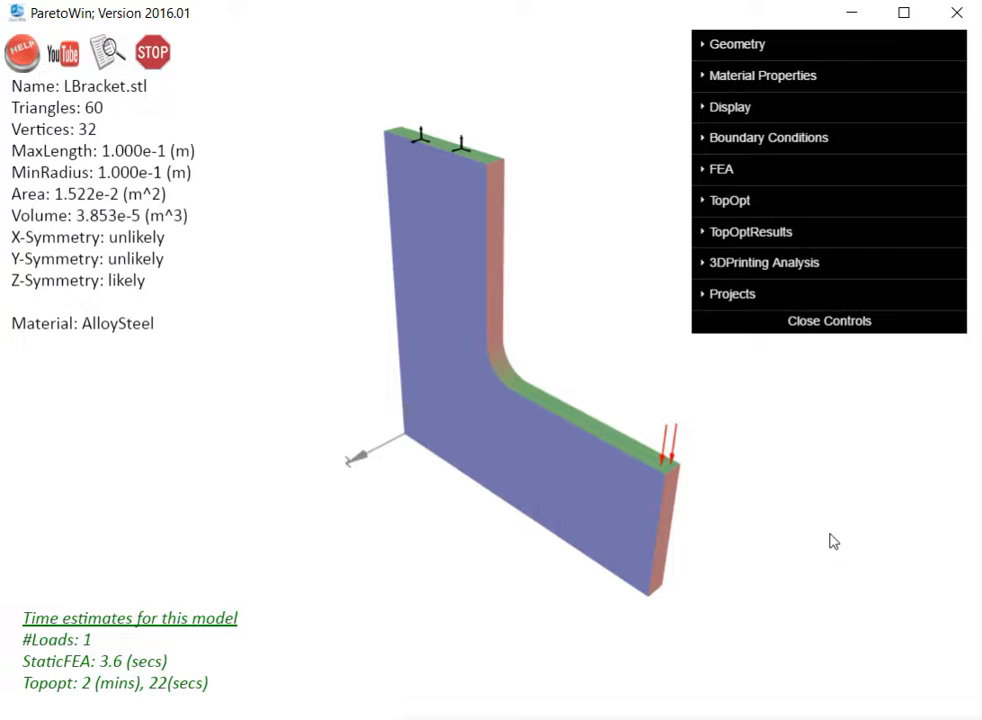
# Step: Load the SwingArm STL model from the Examples folder and review its material properties
pyautogui.click(760, 50)
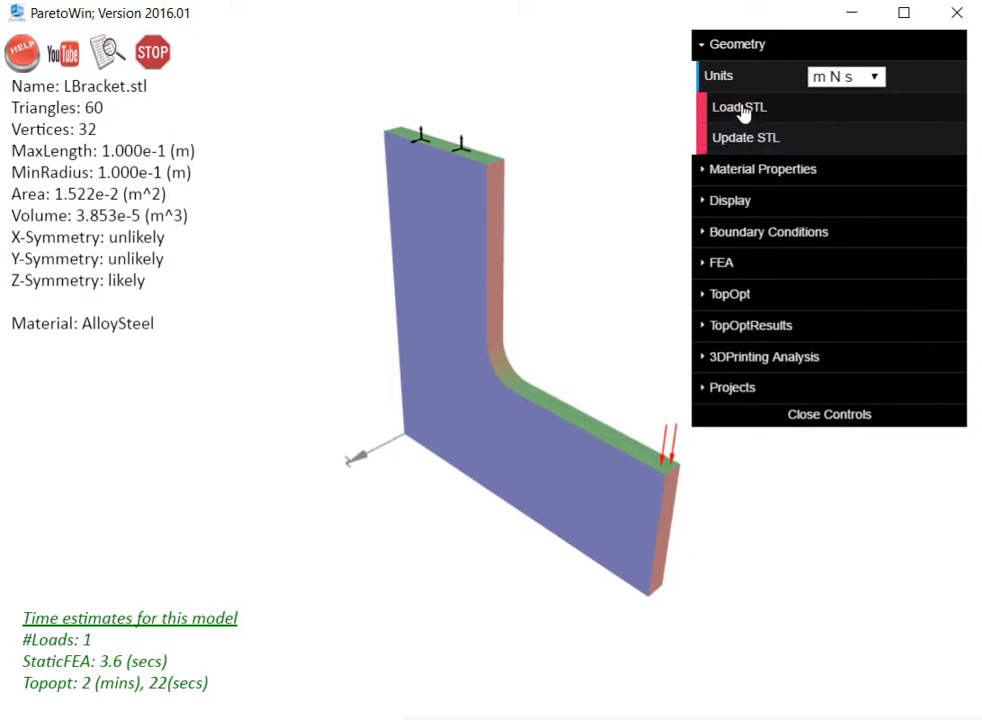
pyautogui.click(739, 116)
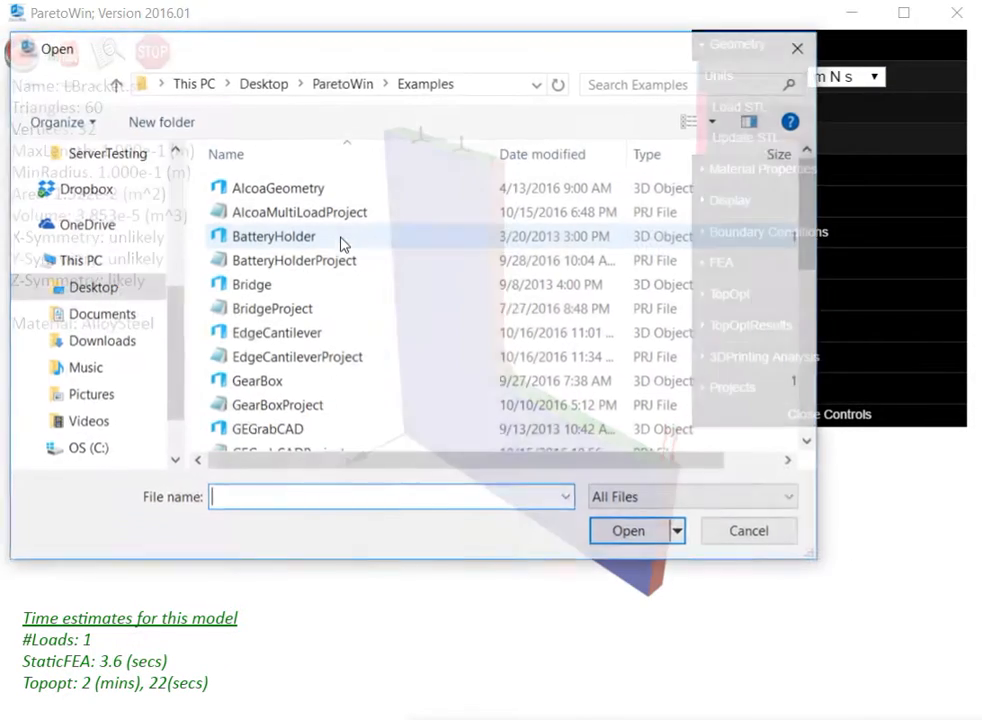
pyautogui.moveTo(309, 55); pyautogui.dragTo(125, 62)
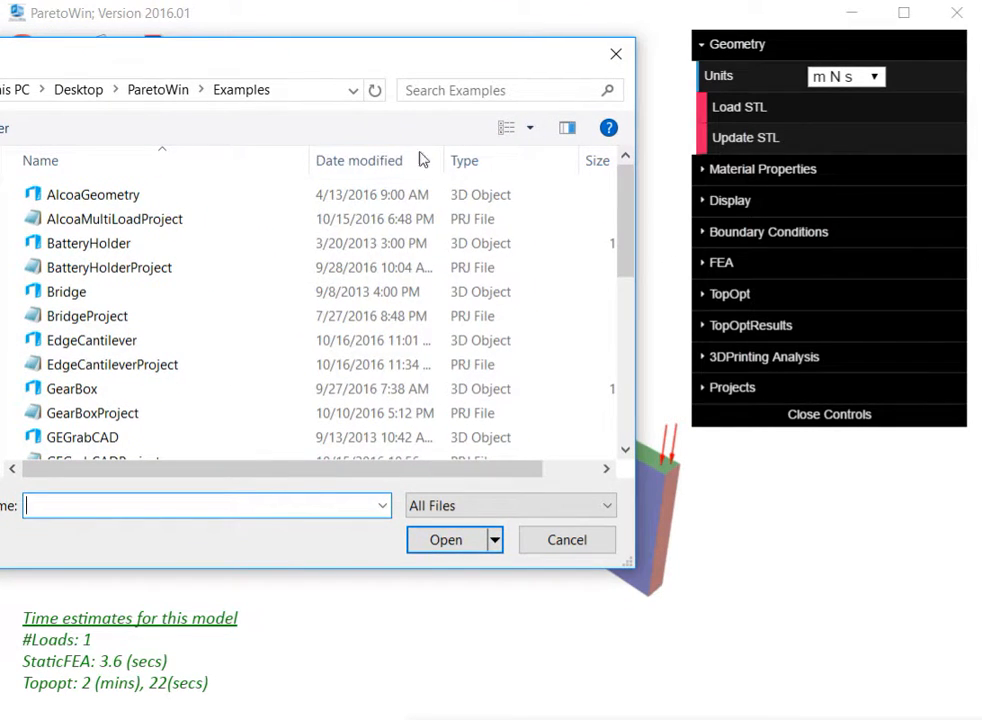
pyautogui.moveTo(618, 221); pyautogui.dragTo(620, 373)
pyautogui.click(99, 333)
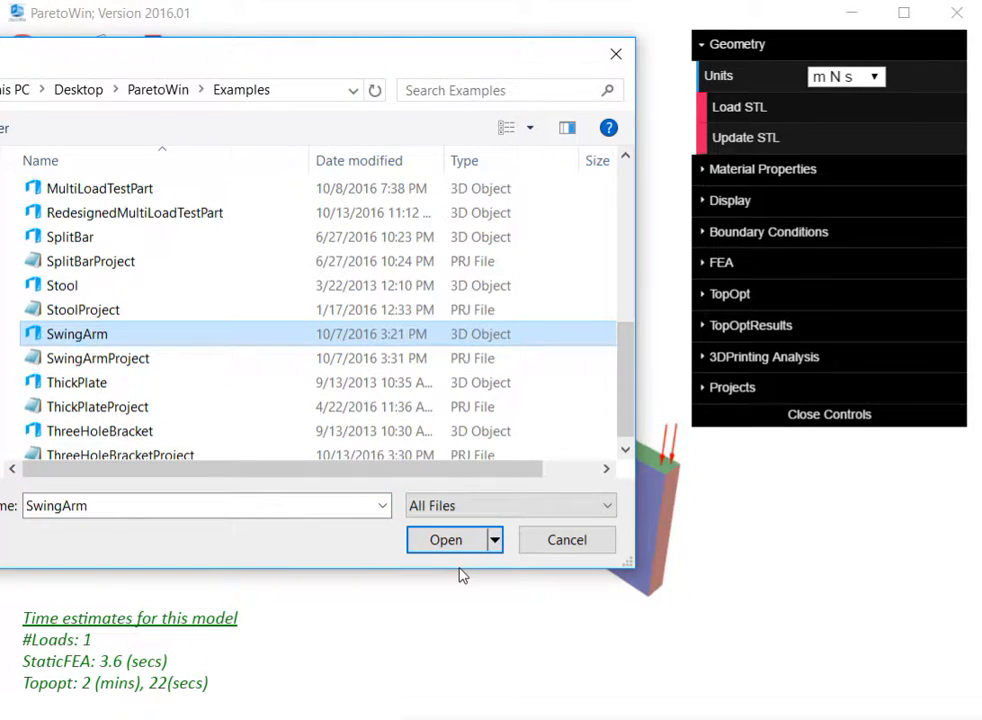
pyautogui.click(424, 544)
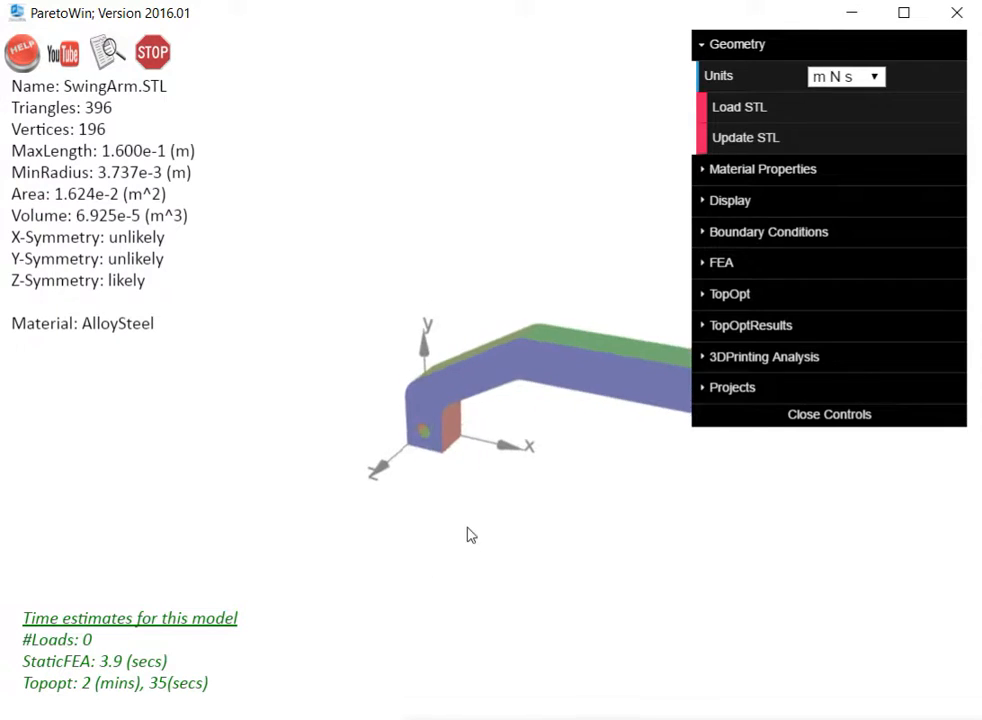
pyautogui.moveTo(490, 531); pyautogui.dragTo(425, 531, button='right')
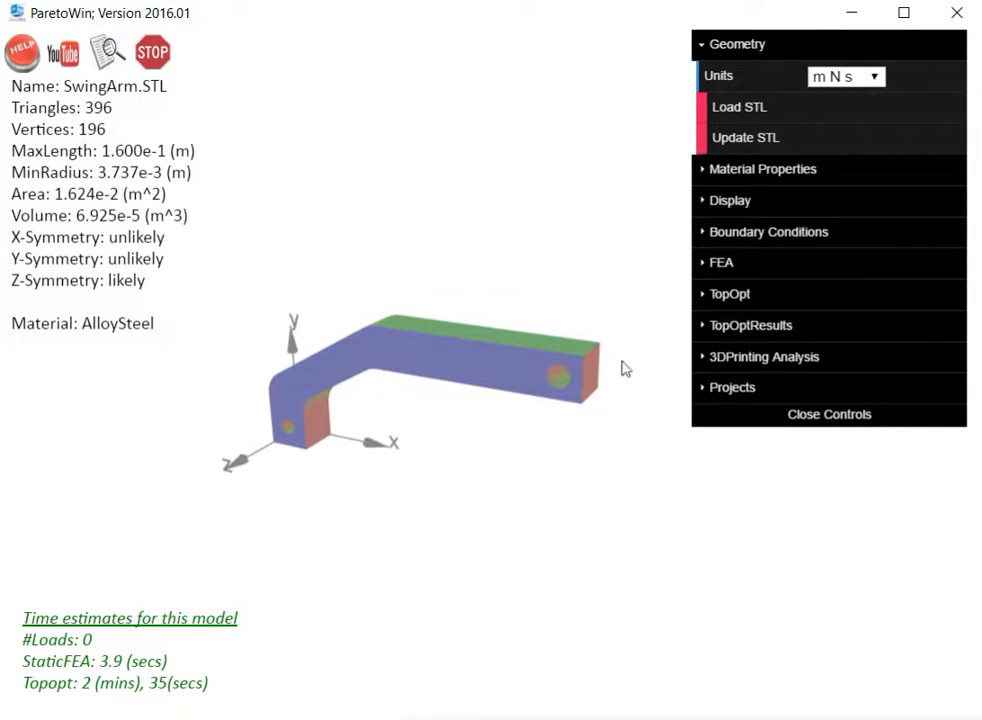
pyautogui.click(770, 46)
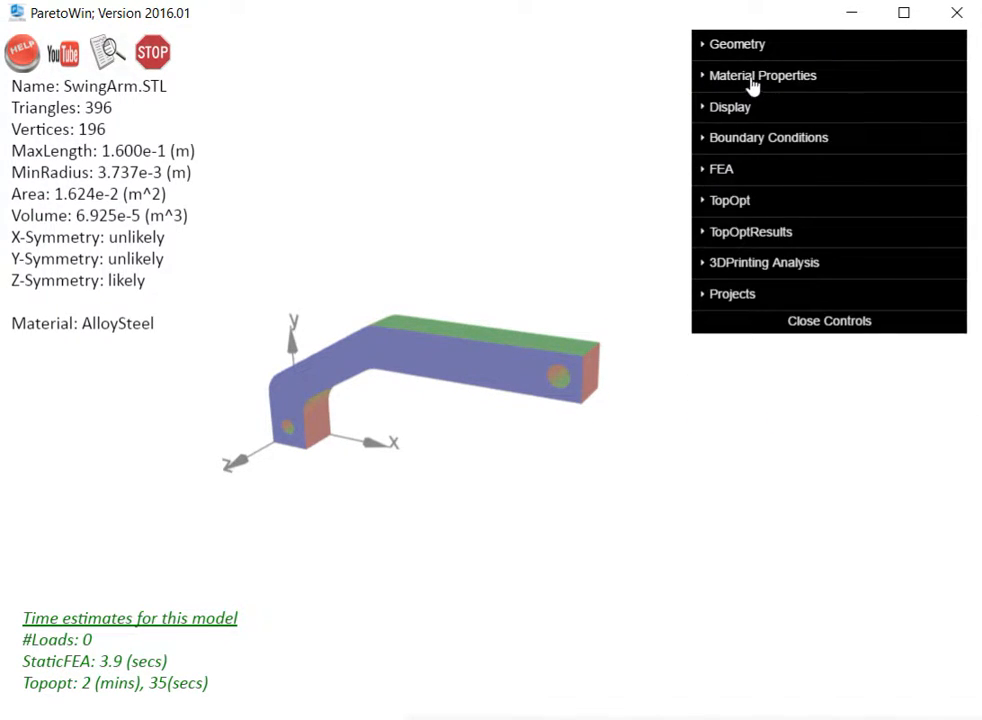
pyautogui.click(754, 78)
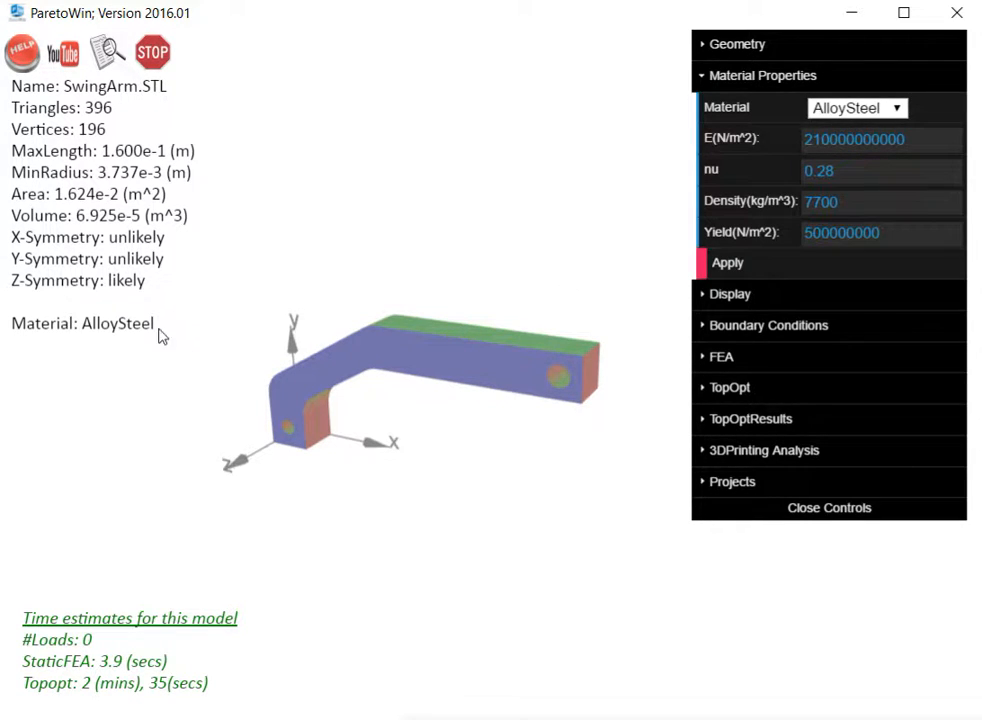
pyautogui.click(796, 78)
# Step: Apply an xyzFixed boundary condition to the small hole at the lower end of the swing arm
pyautogui.moveTo(490, 542); pyautogui.dragTo(511, 476)
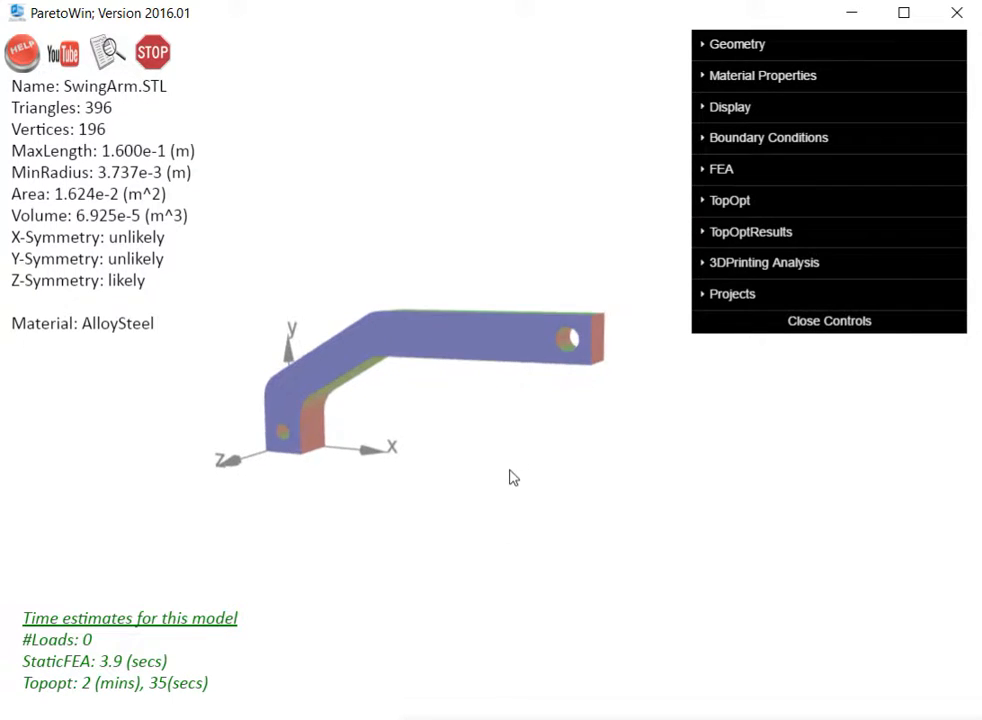
pyautogui.click(737, 140)
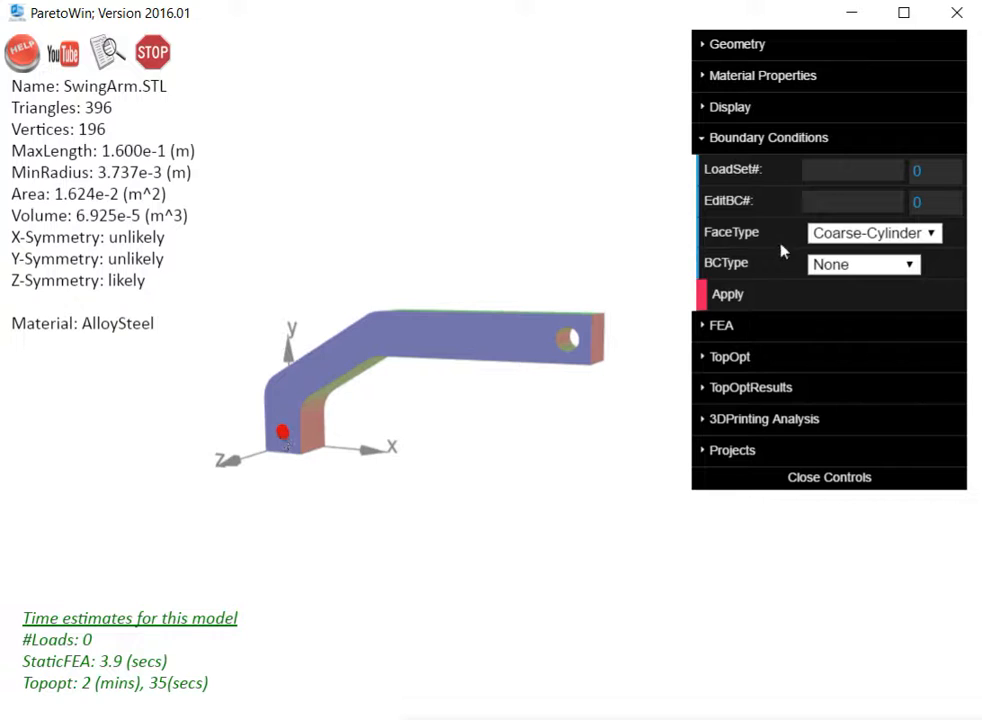
pyautogui.click(855, 265)
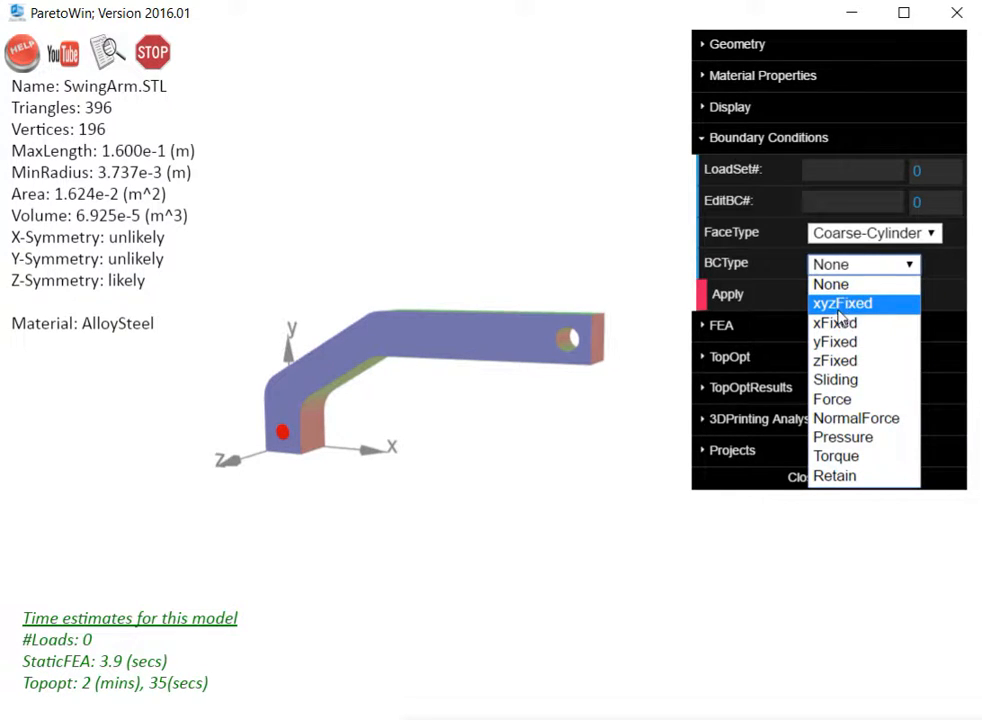
pyautogui.click(839, 306)
pyautogui.click(723, 300)
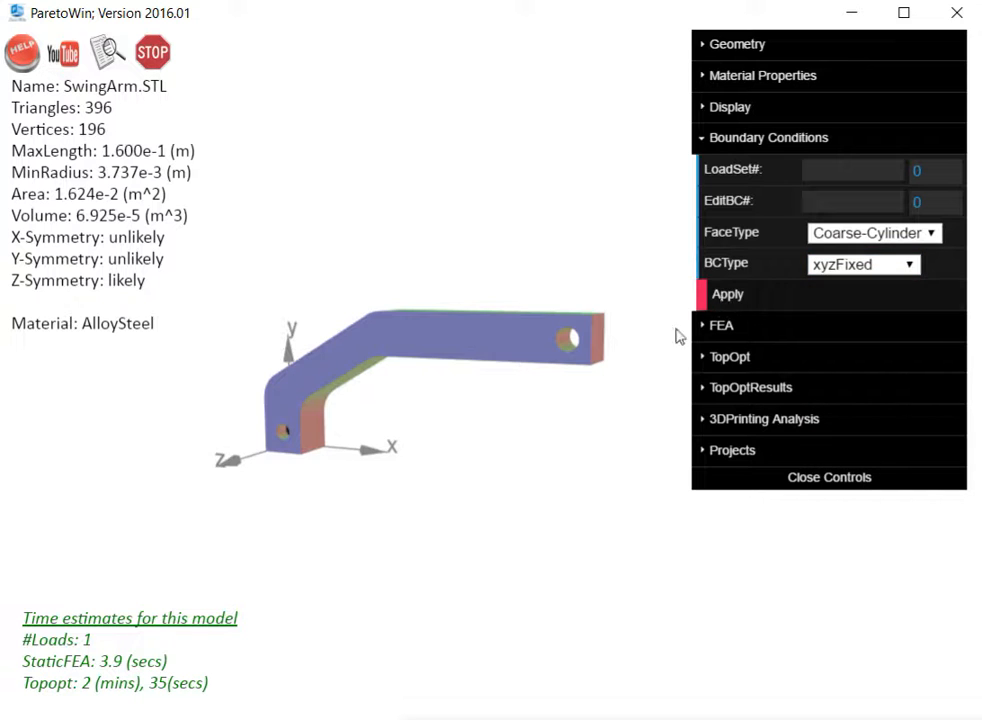
# Step: Apply a force of -1500 N in Y to the larger hole at the far end of the arm
pyautogui.moveTo(526, 469); pyautogui.dragTo(597, 451)
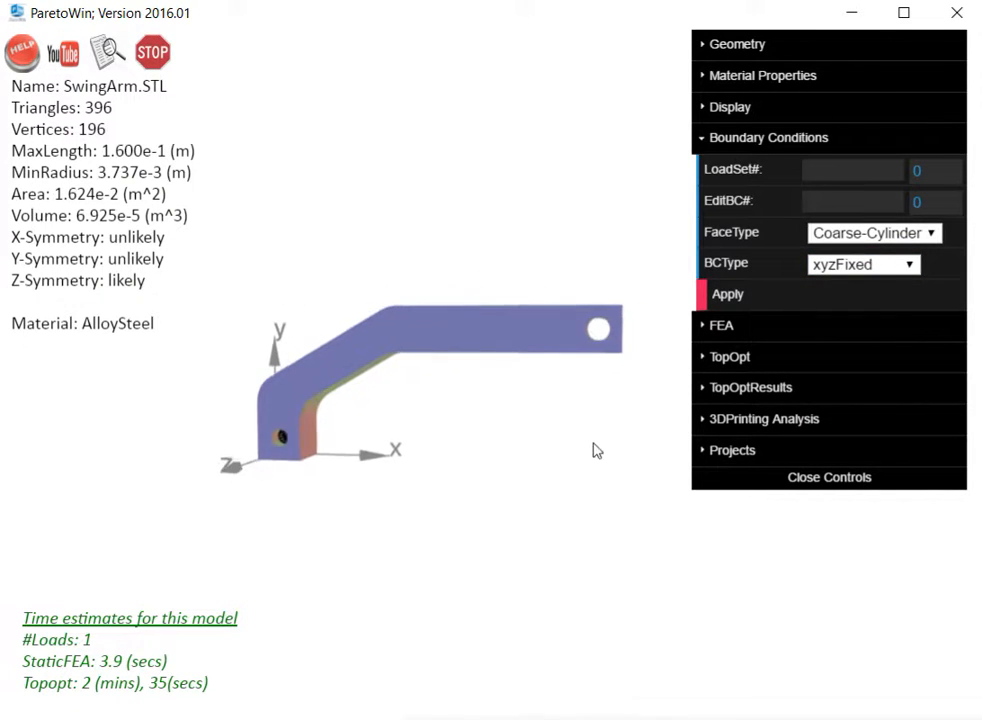
pyautogui.moveTo(579, 392); pyautogui.dragTo(562, 362)
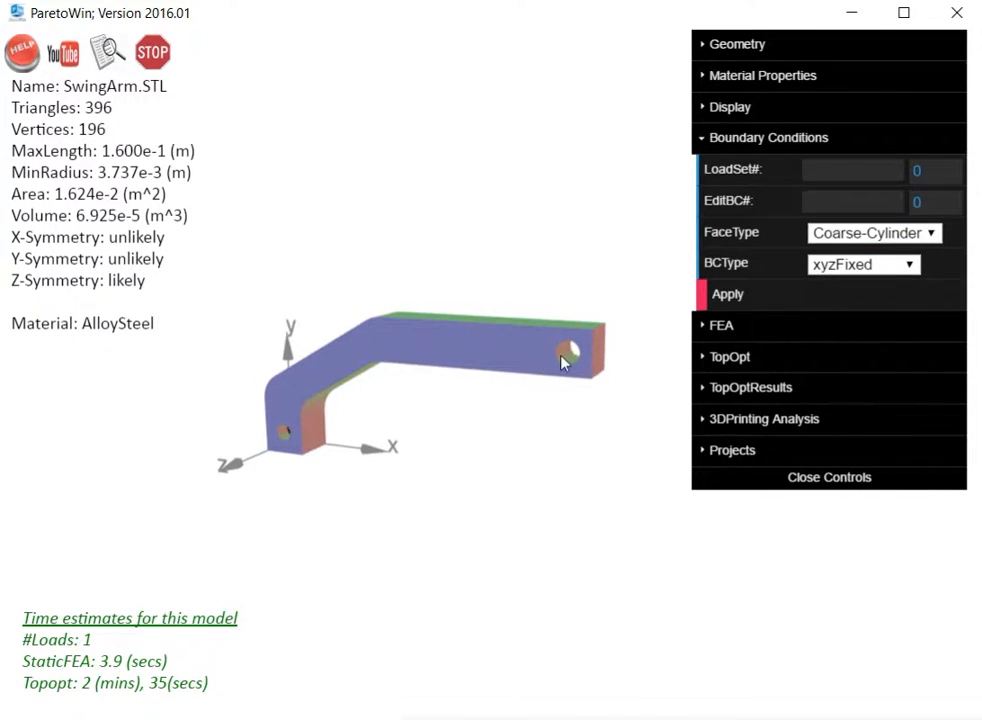
pyautogui.click(562, 358)
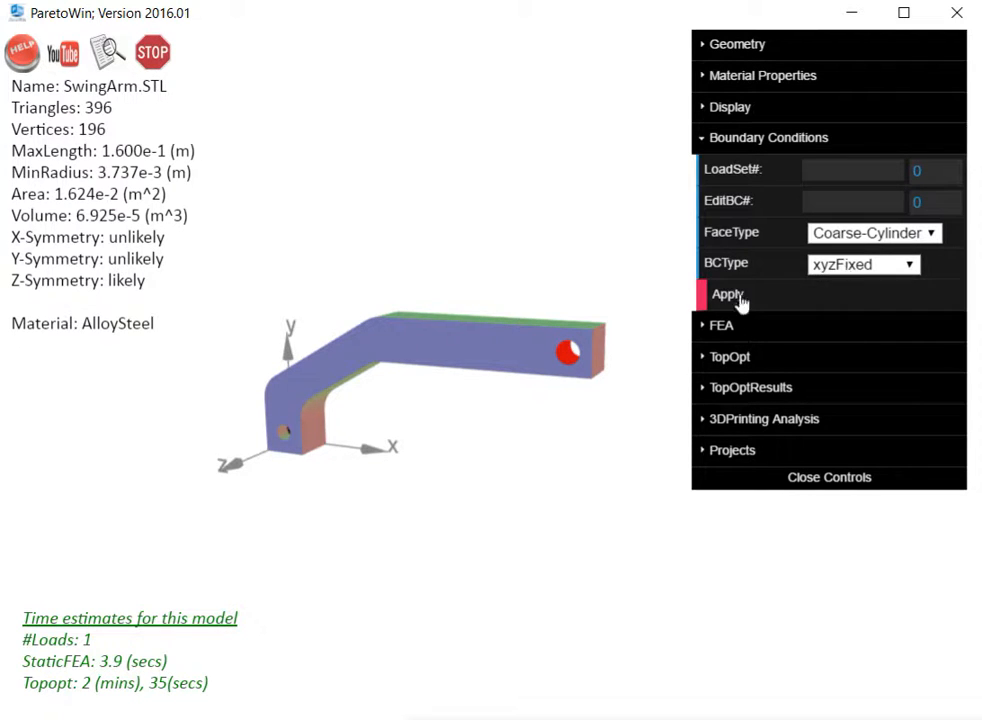
pyautogui.click(854, 270)
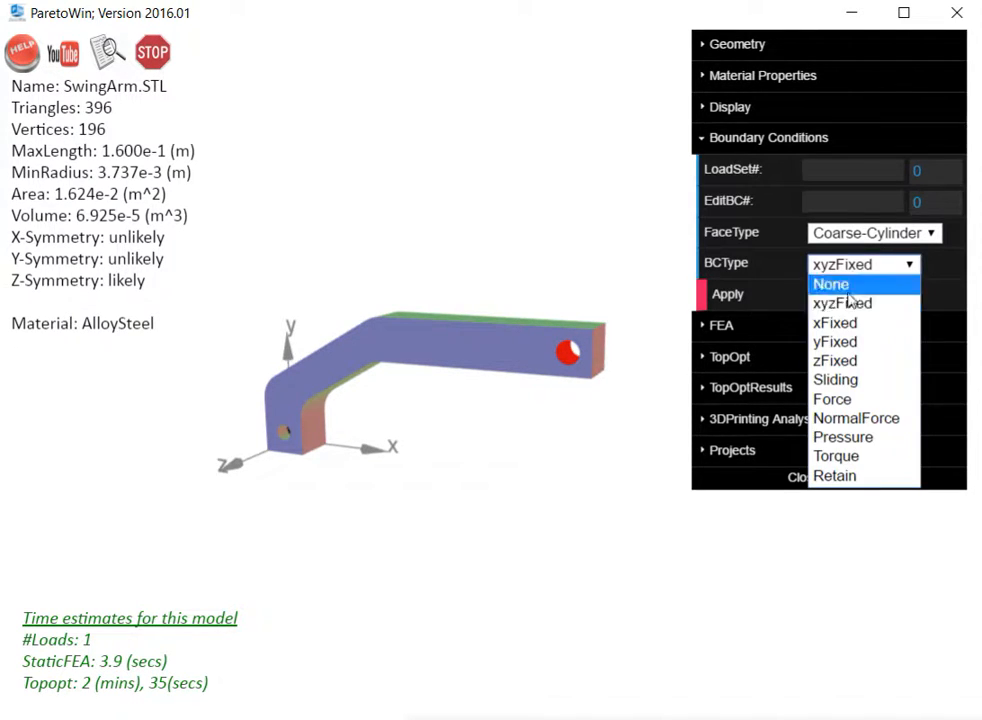
pyautogui.click(840, 400)
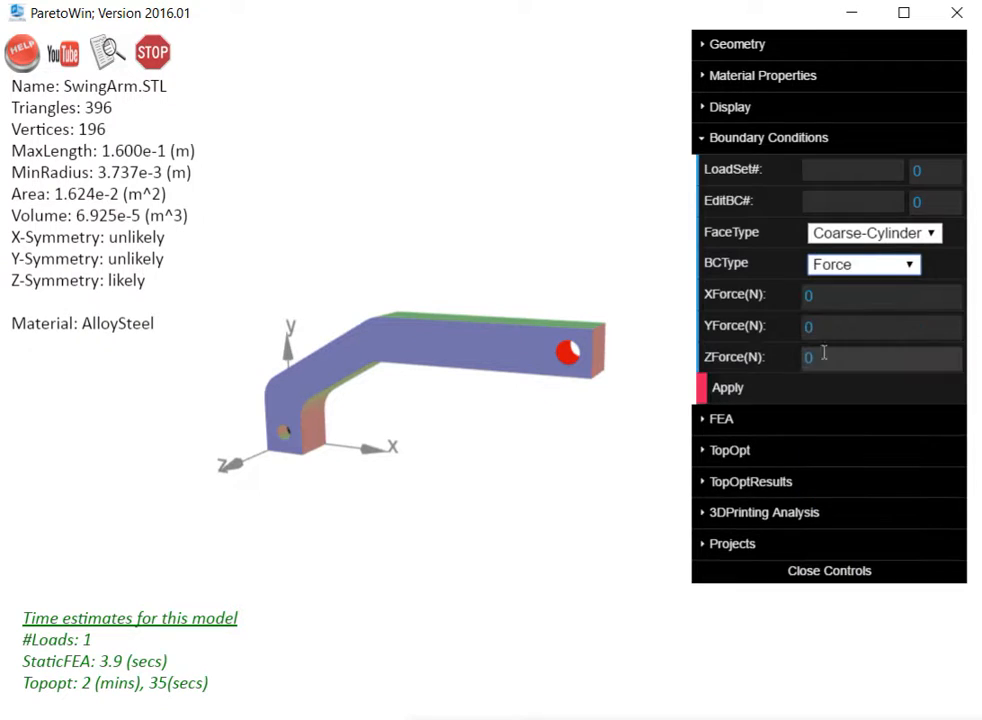
pyautogui.click(813, 326)
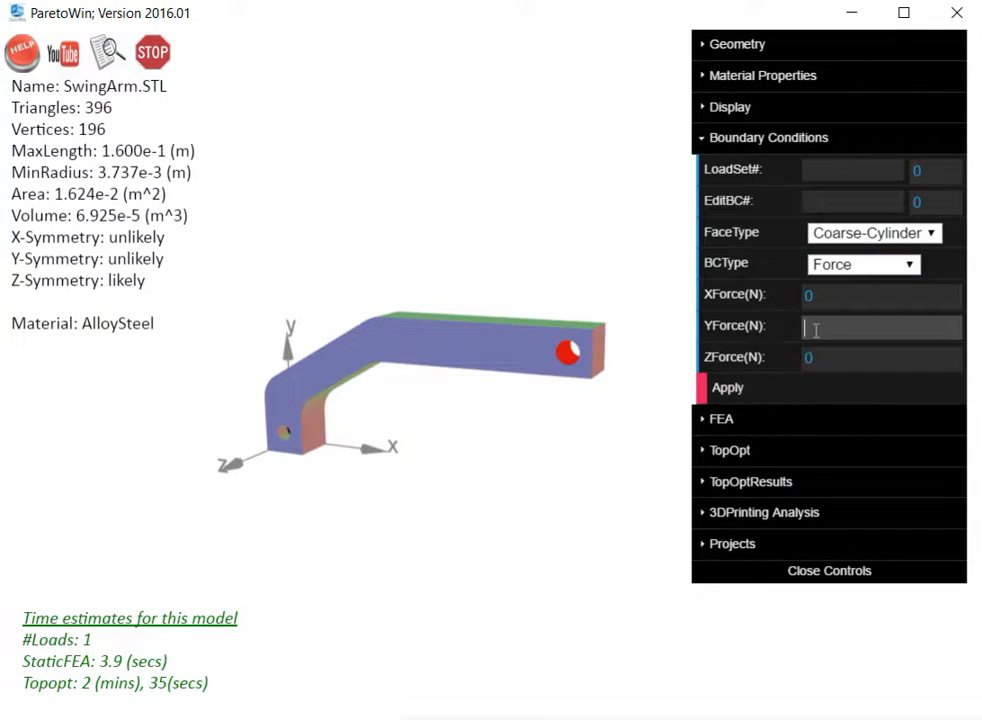
pyautogui.write('-1500')
pyautogui.click(745, 397)
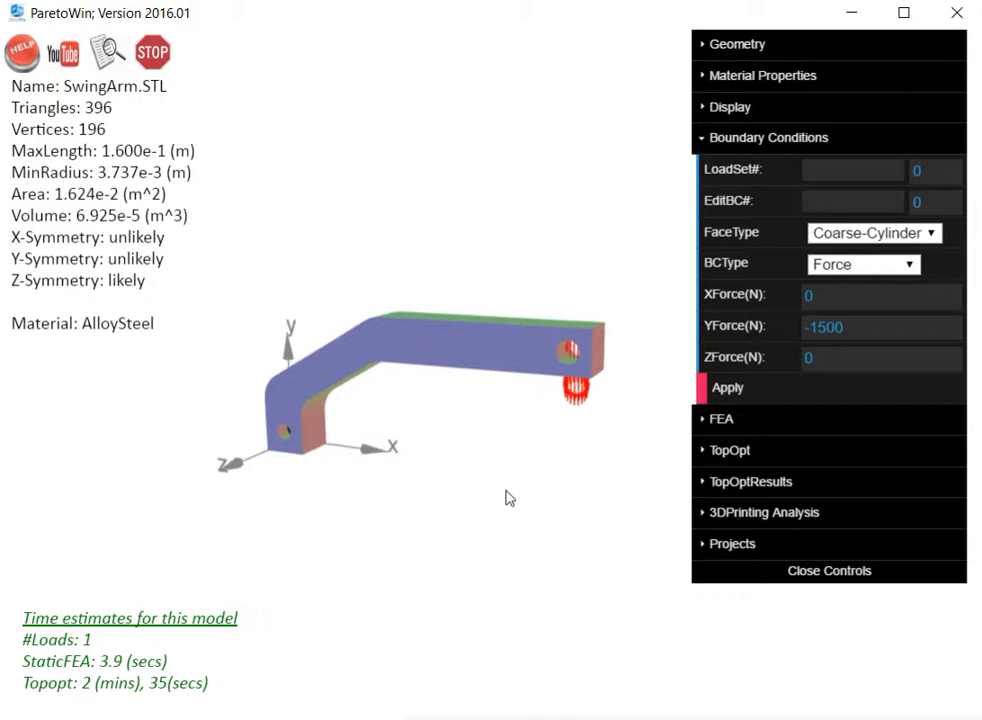
pyautogui.moveTo(508, 497); pyautogui.dragTo(512, 413)
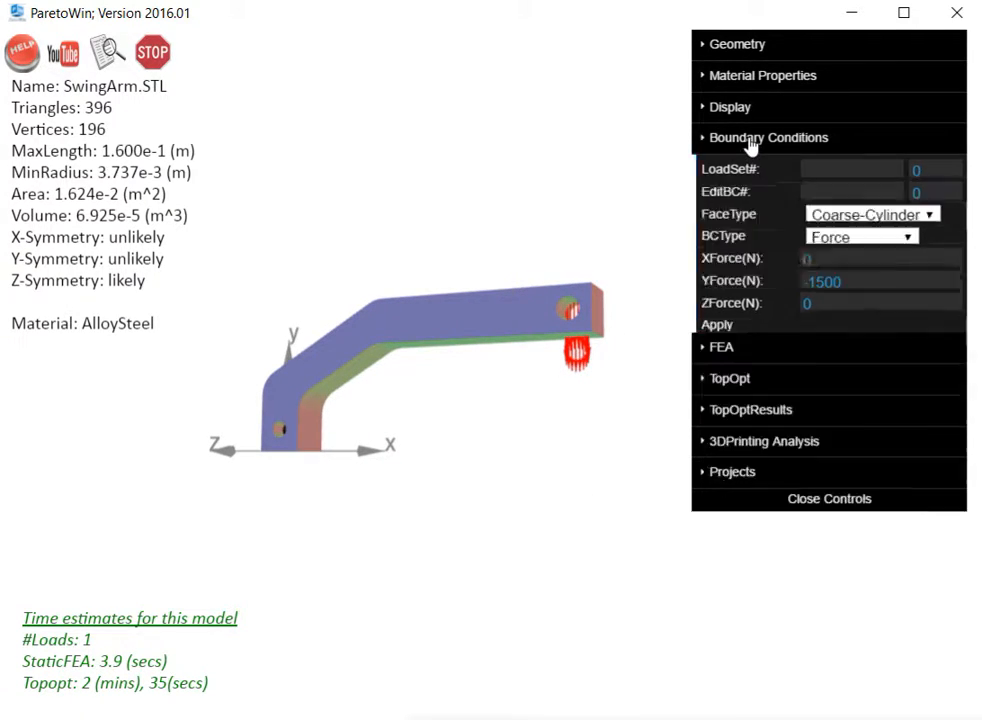
pyautogui.click(751, 143)
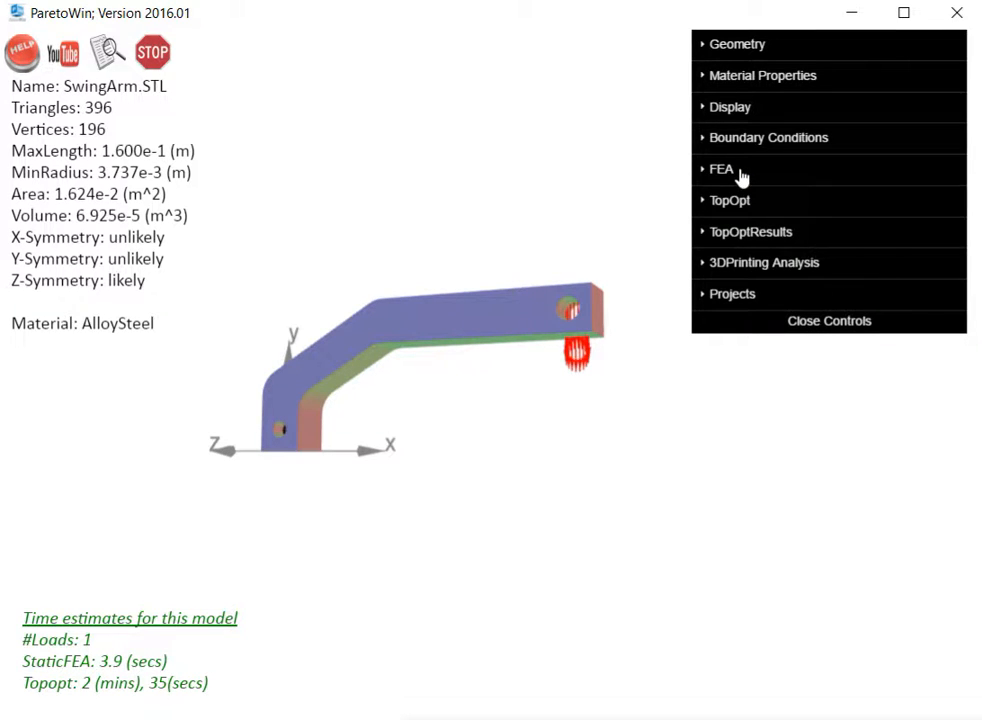
# Step: Run a static FEA on the swing arm with Medium mesh quality and inspect the stress result
pyautogui.click(742, 176)
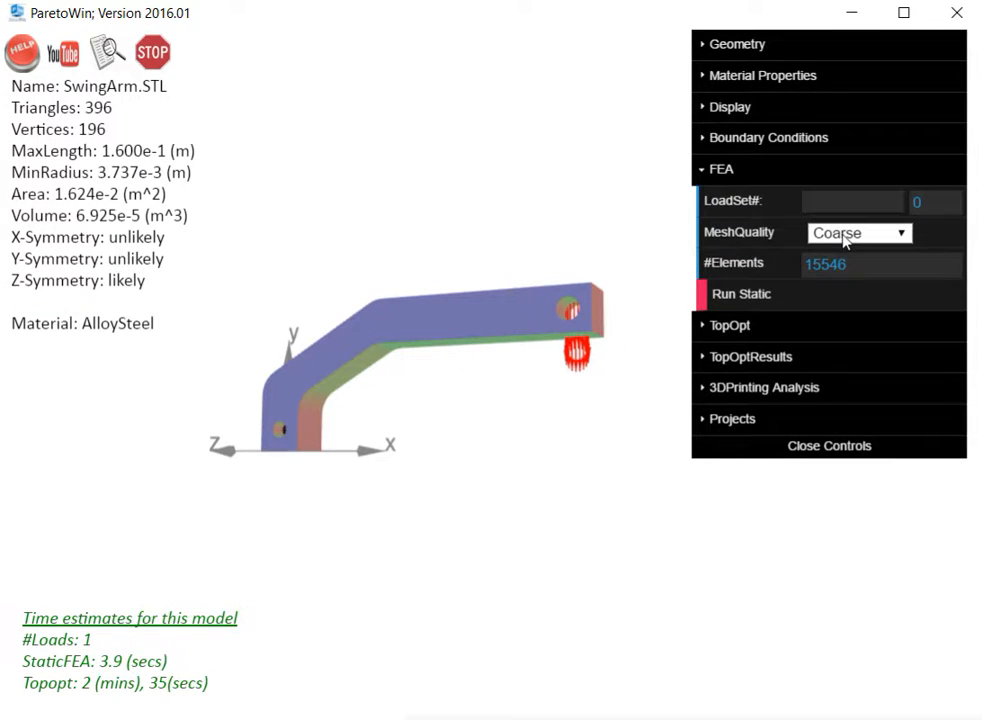
pyautogui.click(845, 236)
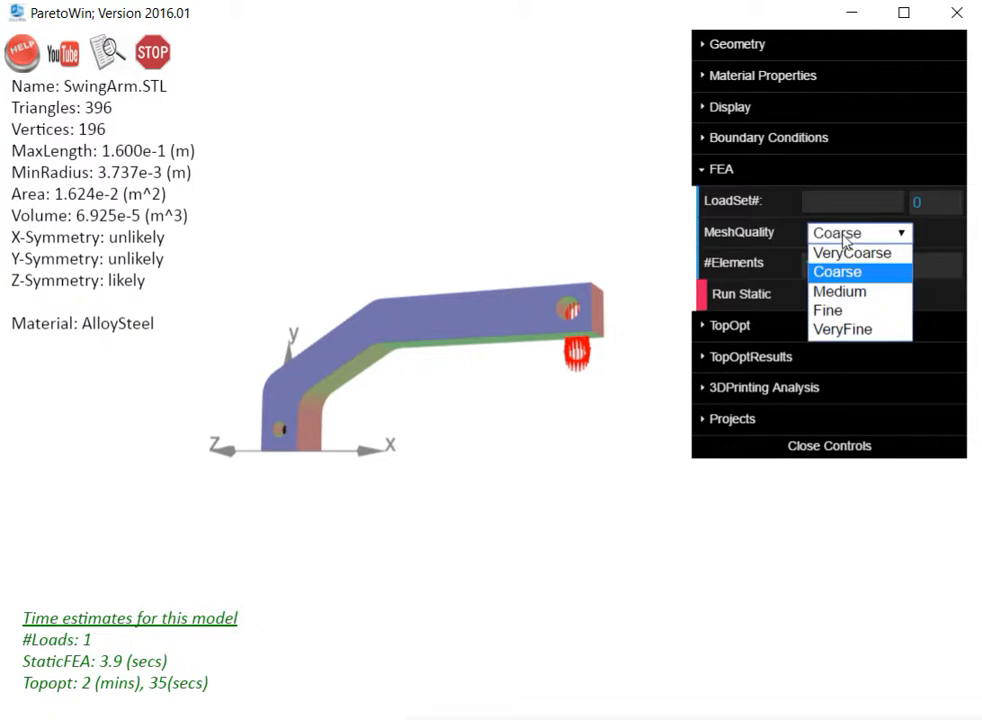
pyautogui.click(843, 292)
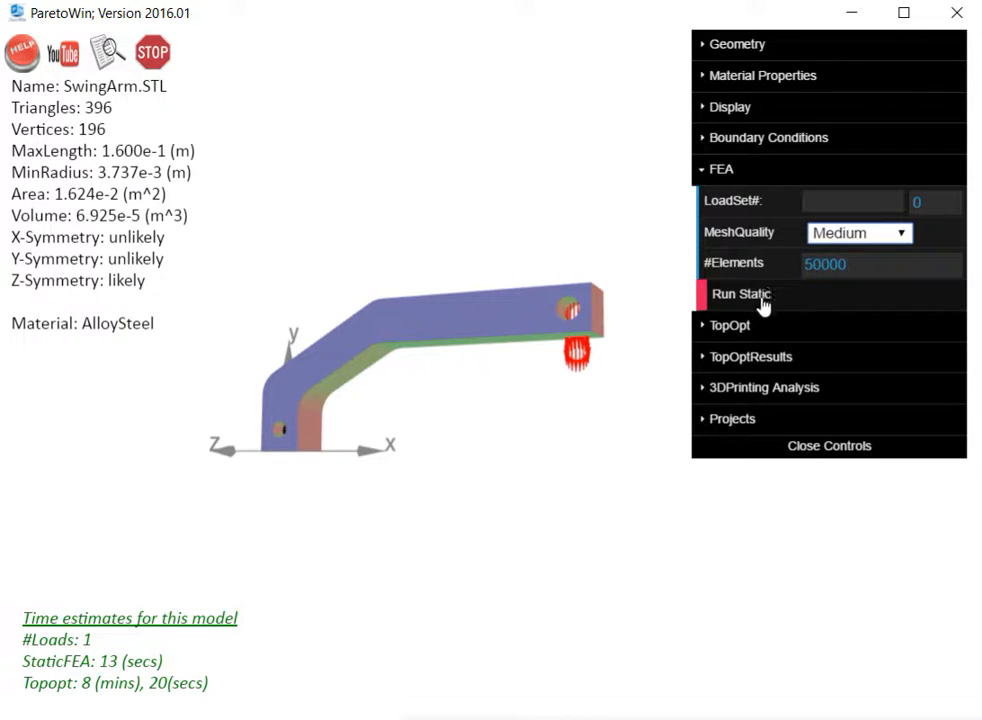
pyautogui.click(763, 302)
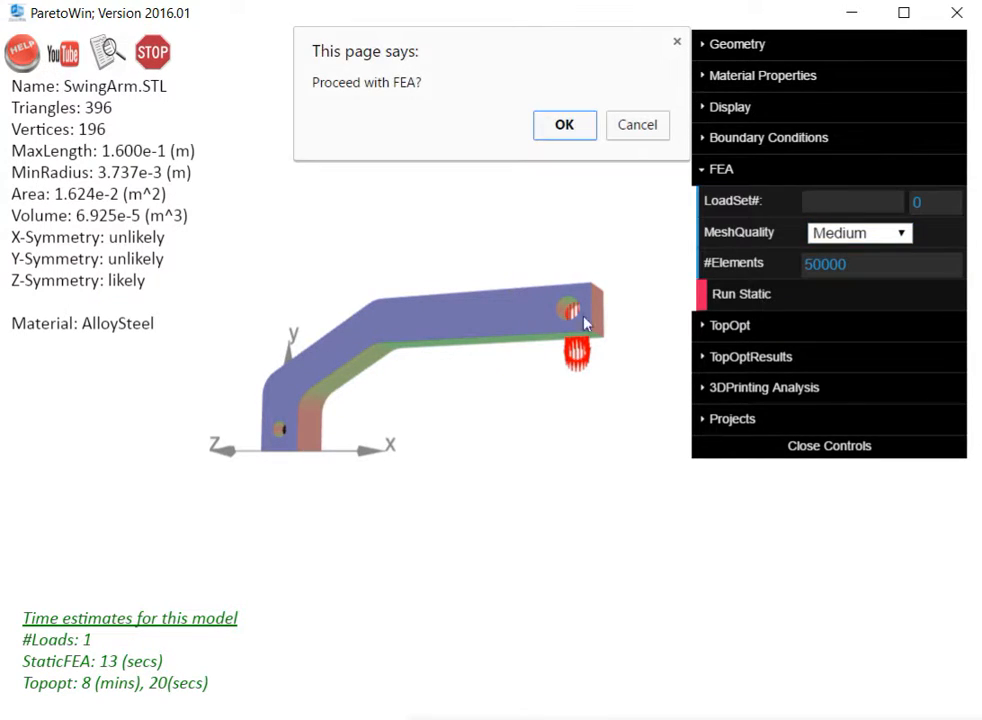
pyautogui.click(562, 126)
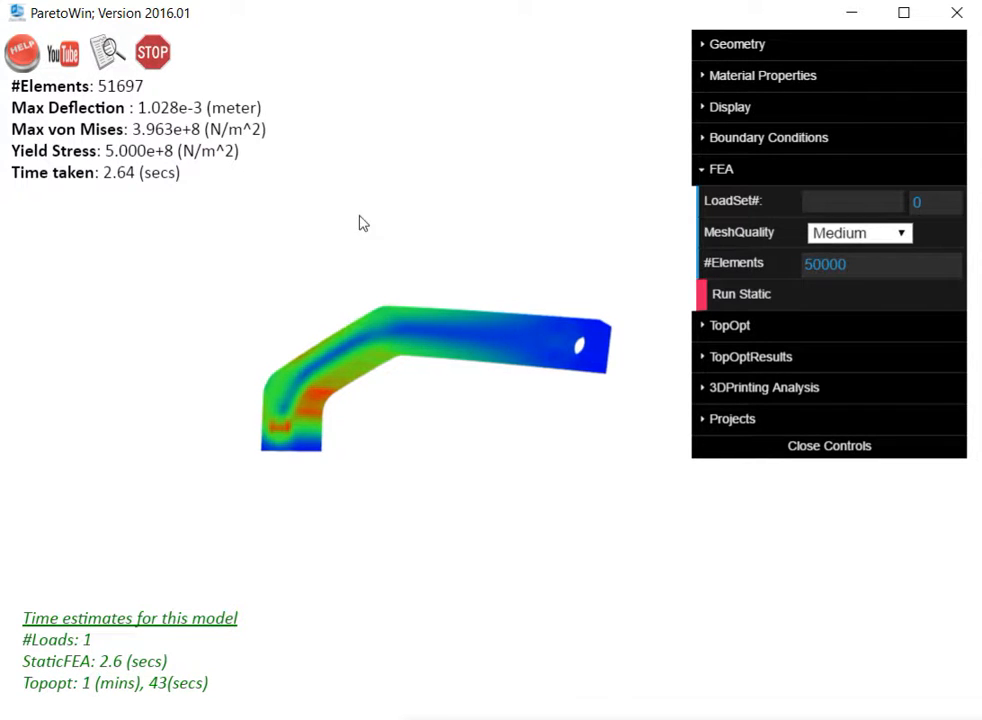
pyautogui.moveTo(359, 224); pyautogui.dragTo(380, 418)
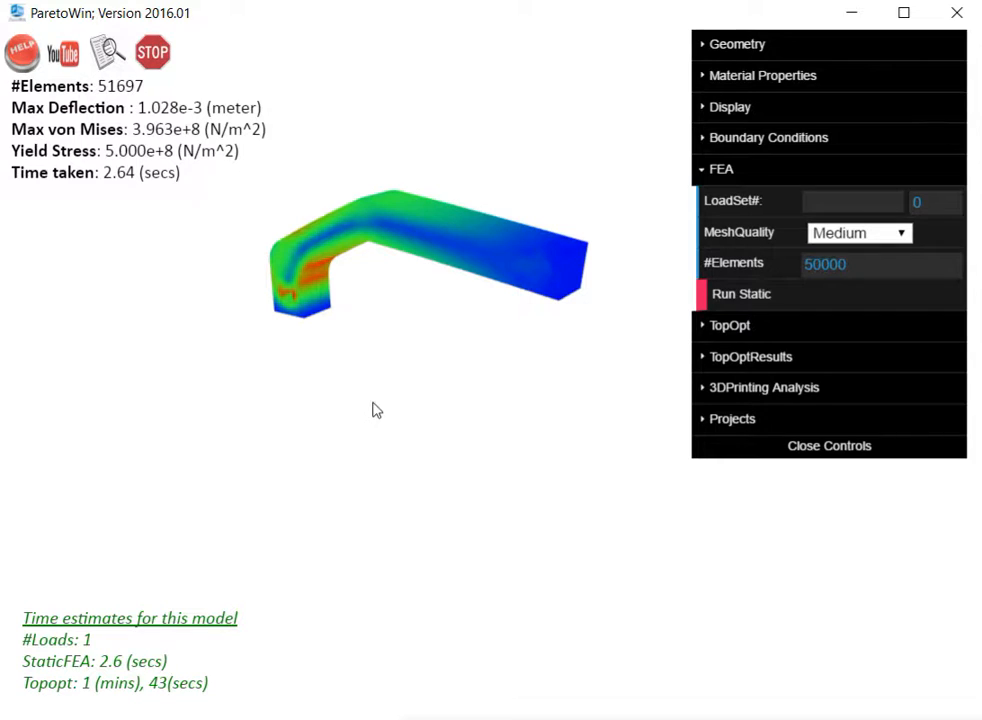
pyautogui.click(722, 171)
# Step: Configure the topology optimization to use all loads with a desired volume fraction of 0.01
pyautogui.click(740, 202)
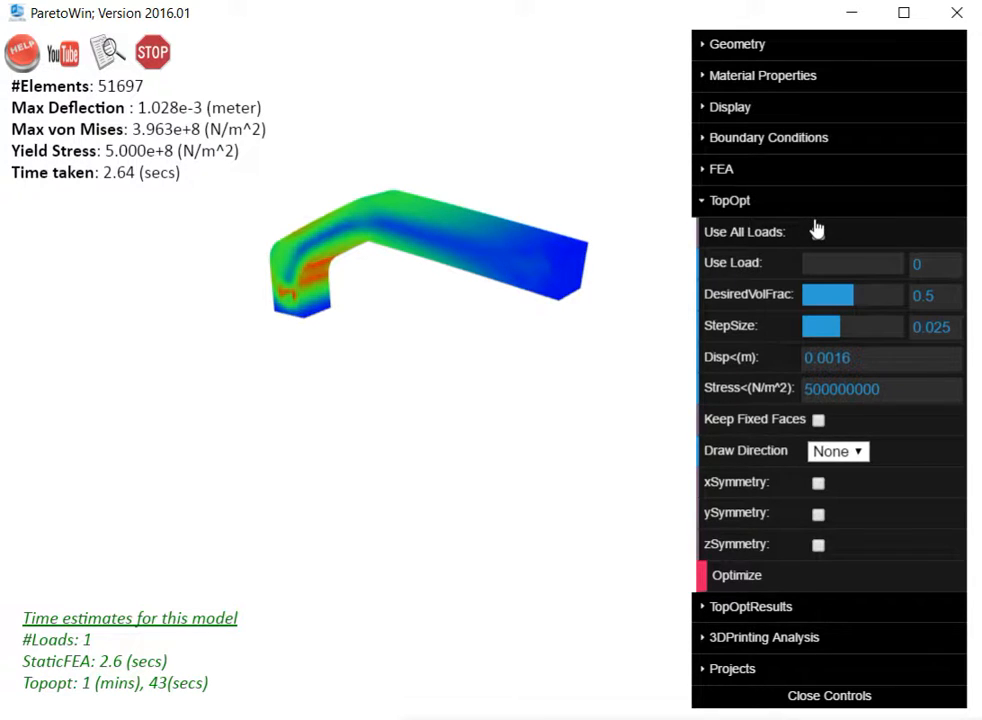
pyautogui.click(817, 231)
pyautogui.click(348, 0)
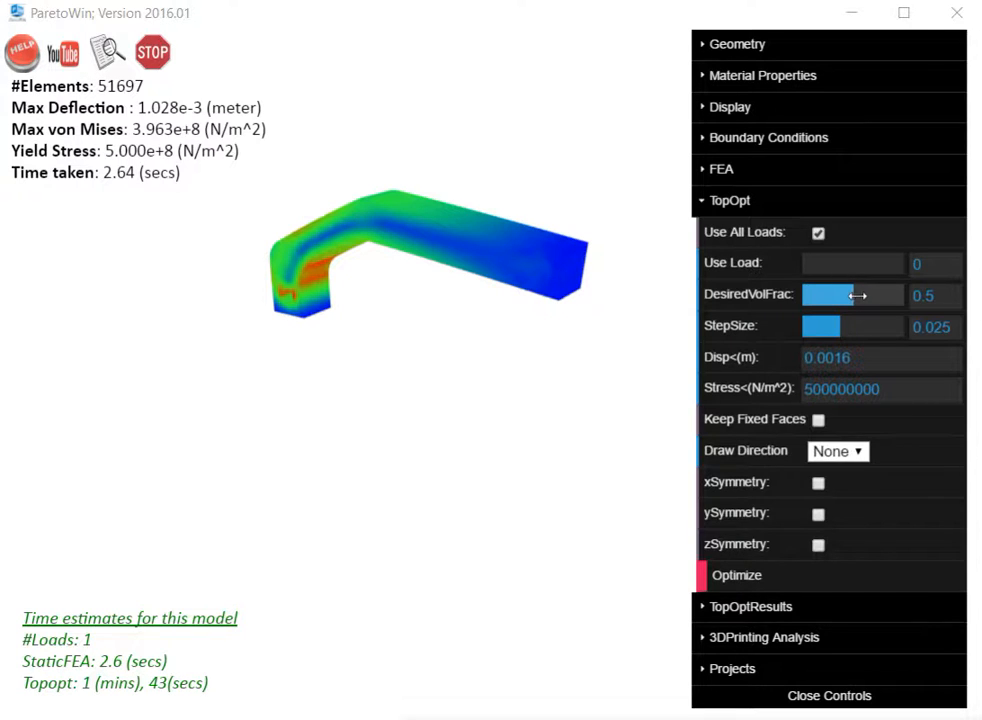
pyautogui.moveTo(849, 294); pyautogui.dragTo(800, 303)
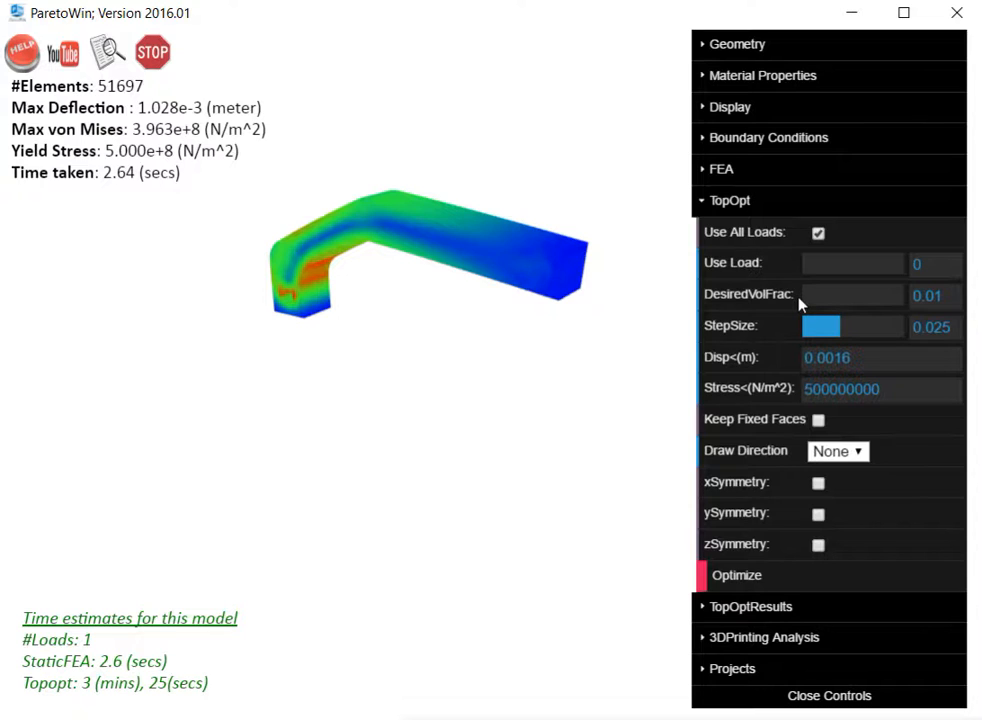
# Step: Run the topology optimization with fixed faces kept and Z symmetry enforced, and inspect the optimized arm
pyautogui.click(818, 421)
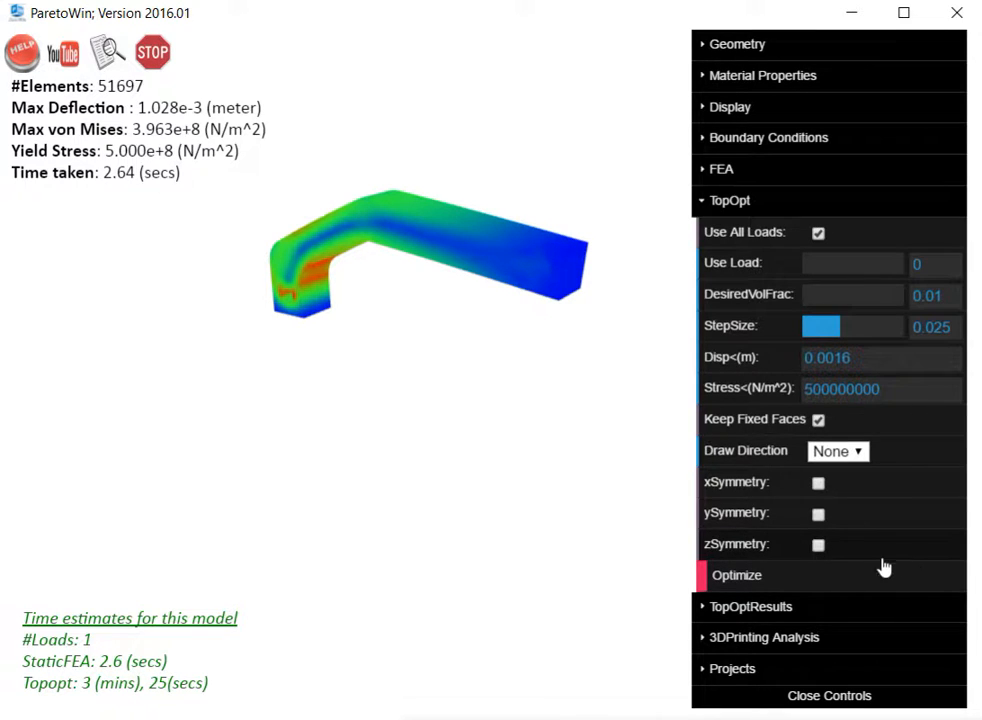
pyautogui.click(818, 545)
pyautogui.click(740, 575)
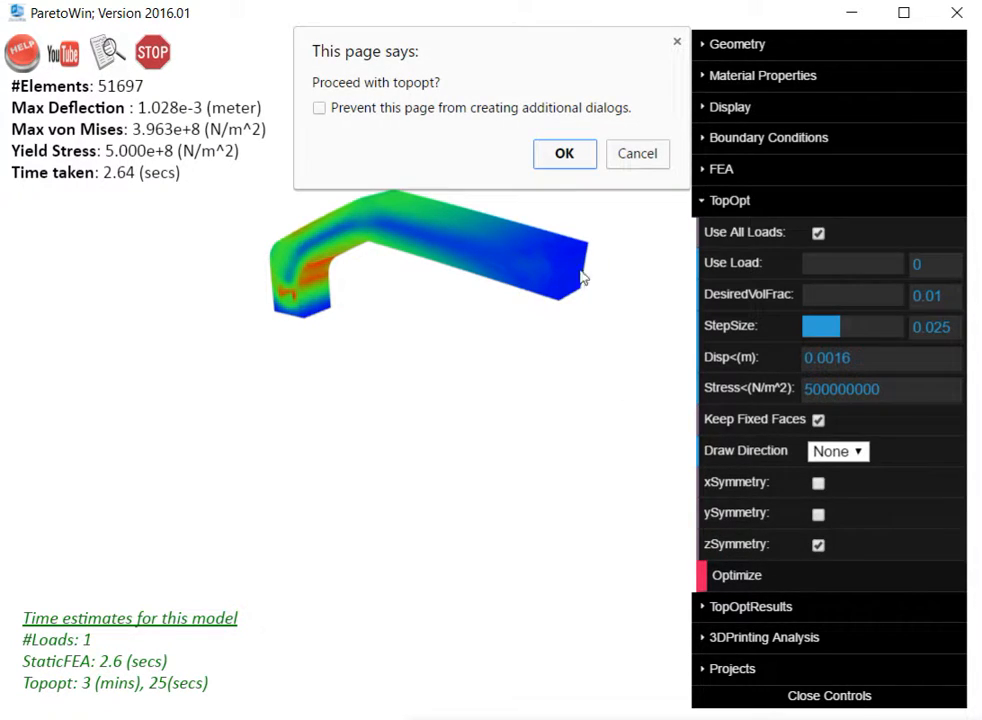
pyautogui.click(561, 162)
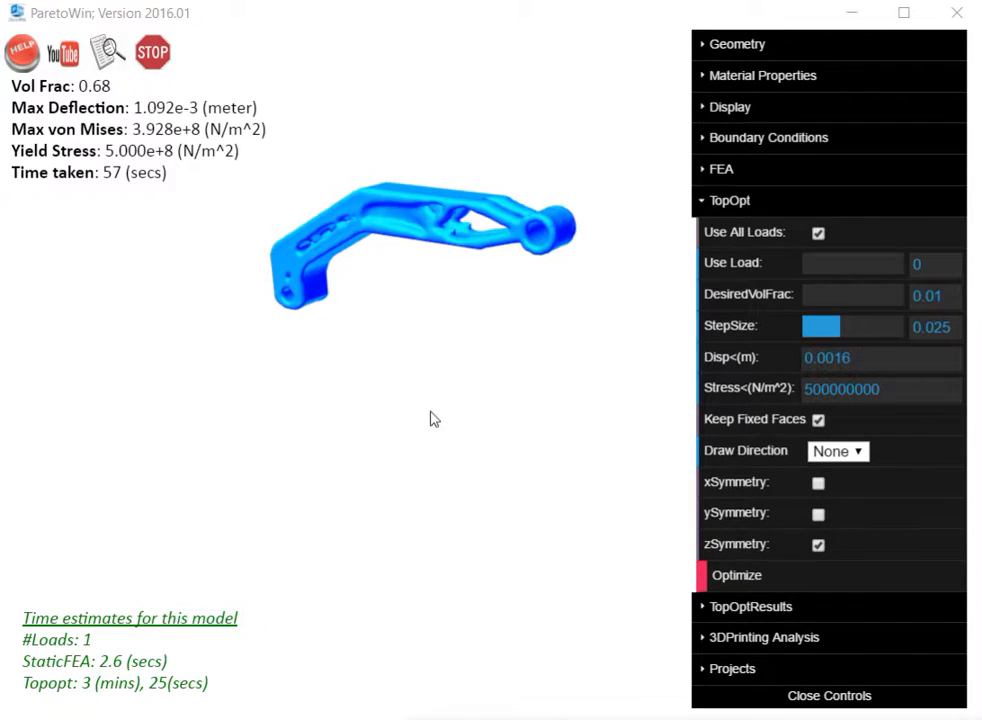
pyautogui.moveTo(417, 347); pyautogui.dragTo(603, 379)
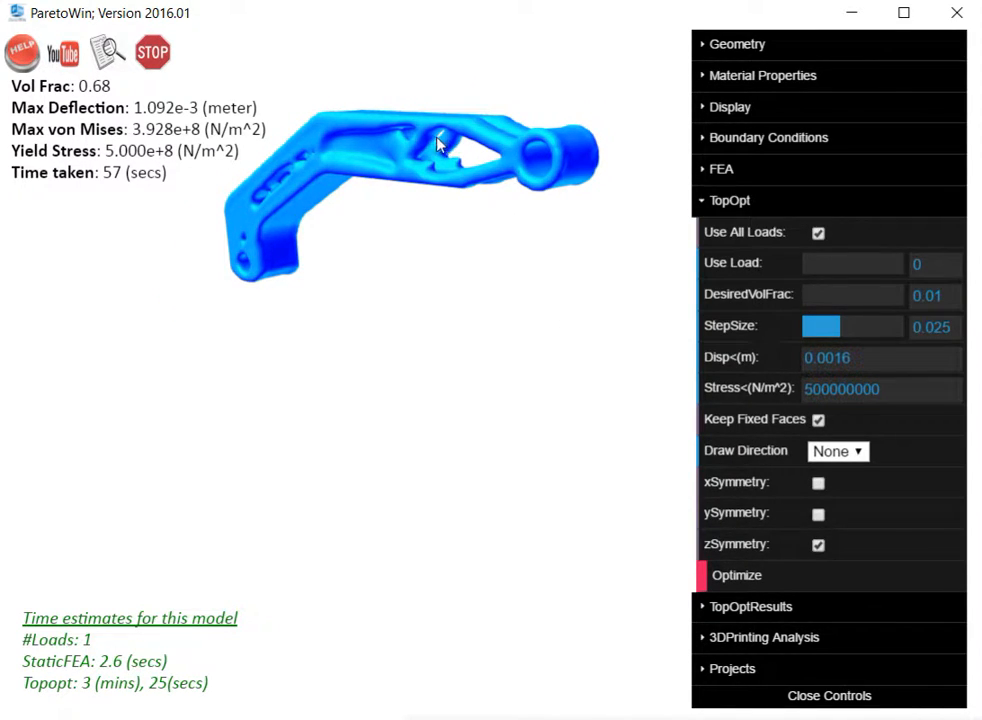
pyautogui.moveTo(427, 270); pyautogui.dragTo(431, 305)
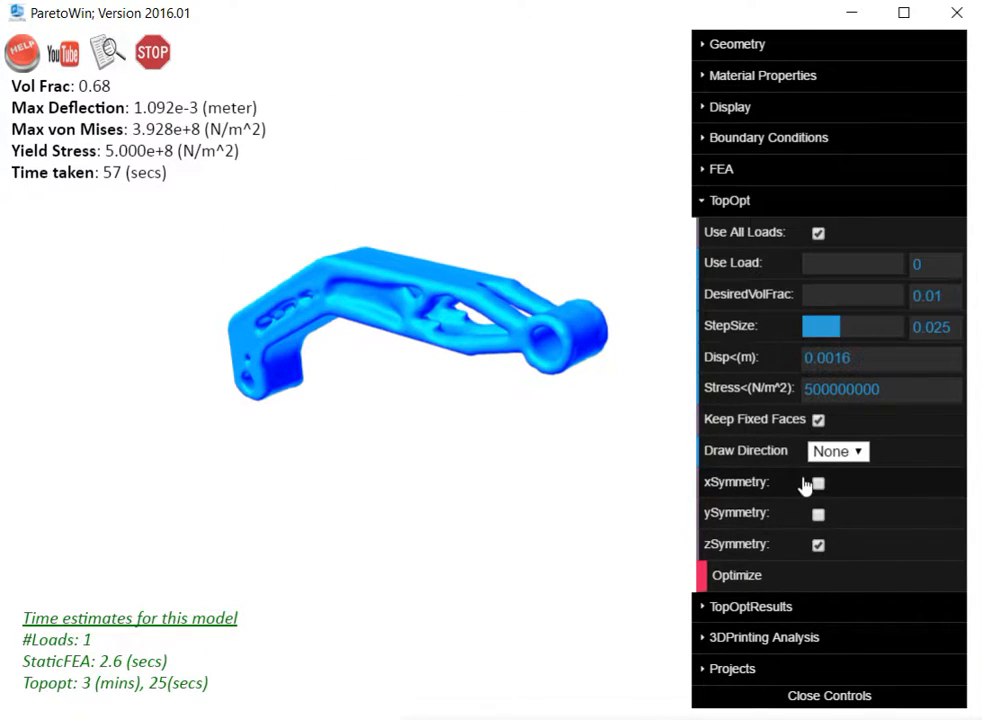
# Step: Rerun the topology optimization with the draw direction set to ZDir and inspect the optimized arm
pyautogui.click(829, 455)
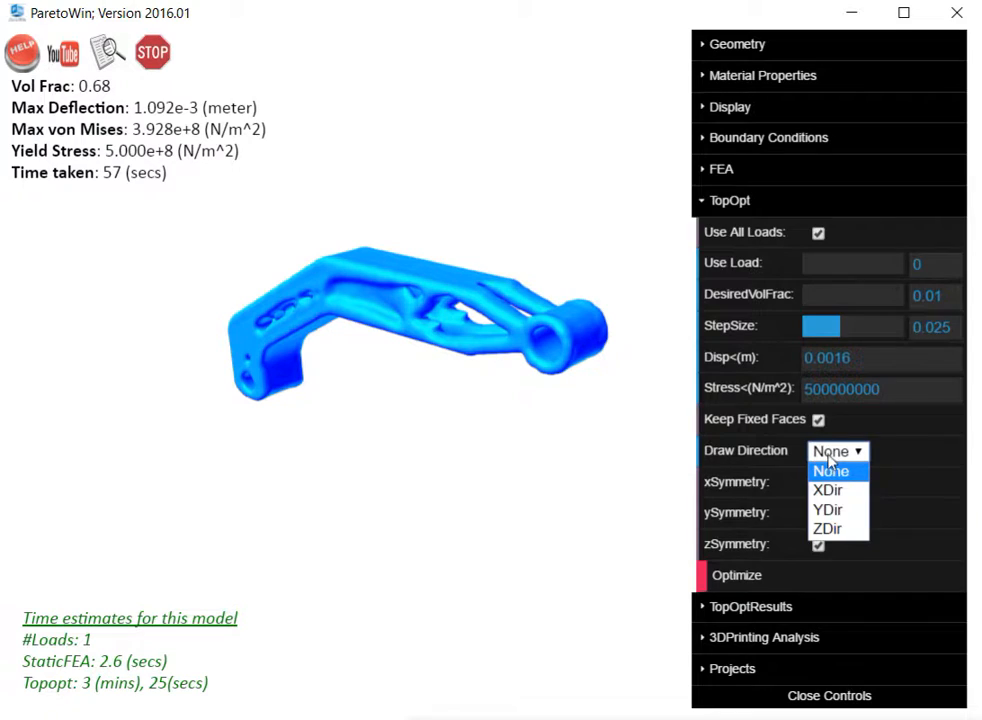
pyautogui.click(829, 529)
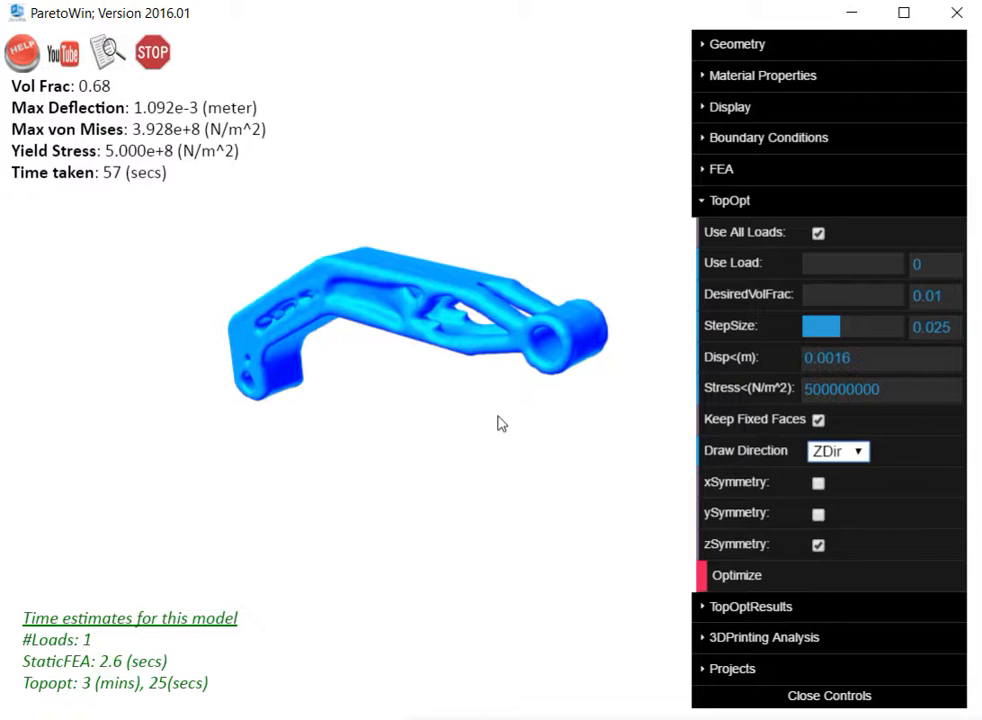
pyautogui.click(728, 580)
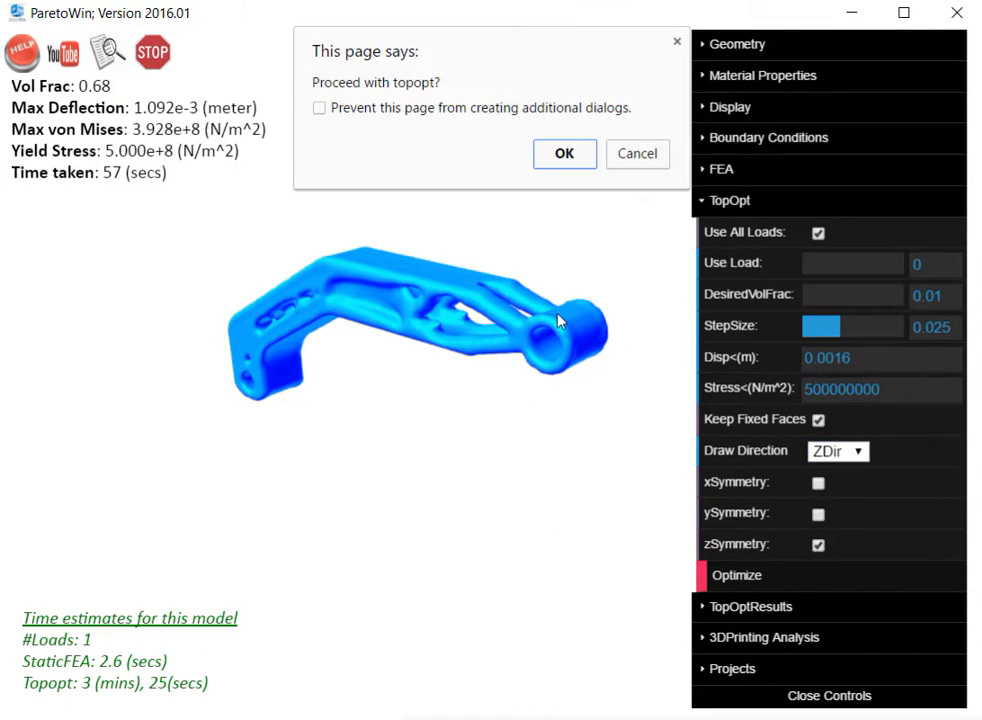
pyautogui.click(560, 154)
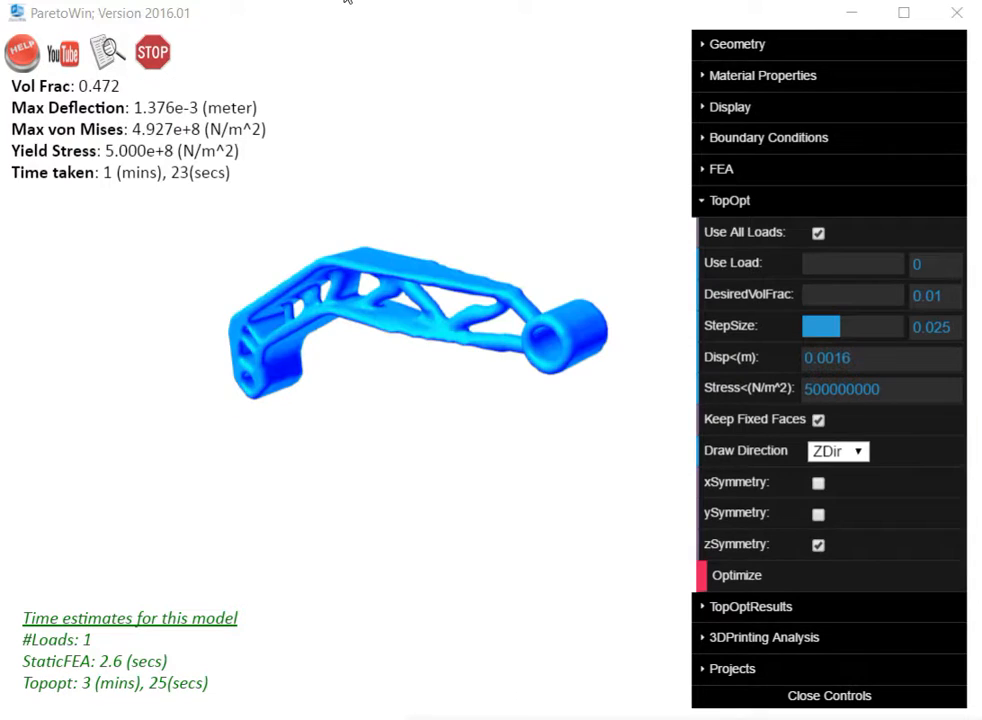
pyautogui.moveTo(418, 401); pyautogui.dragTo(390, 371)
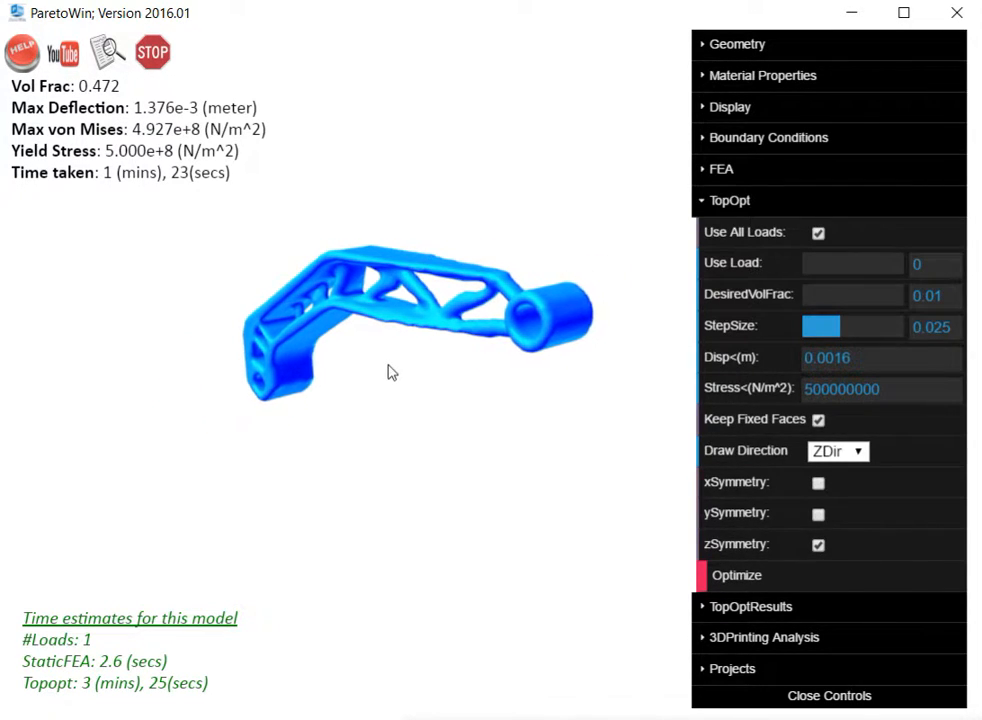
pyautogui.scroll(2, 390, 371)
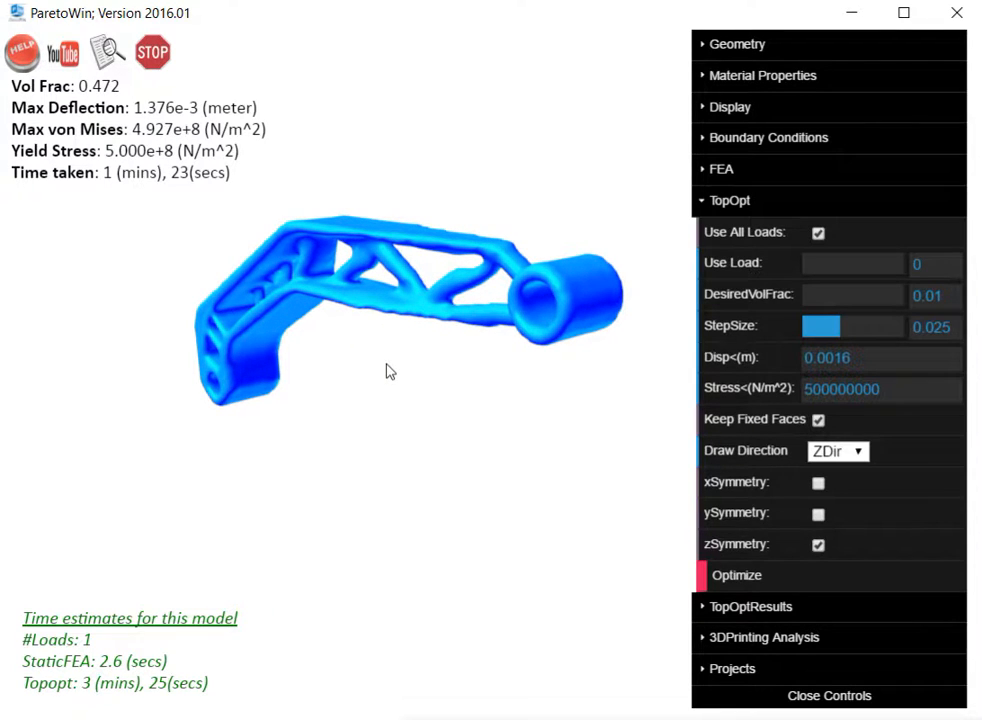
pyautogui.moveTo(368, 377); pyautogui.dragTo(392, 428)
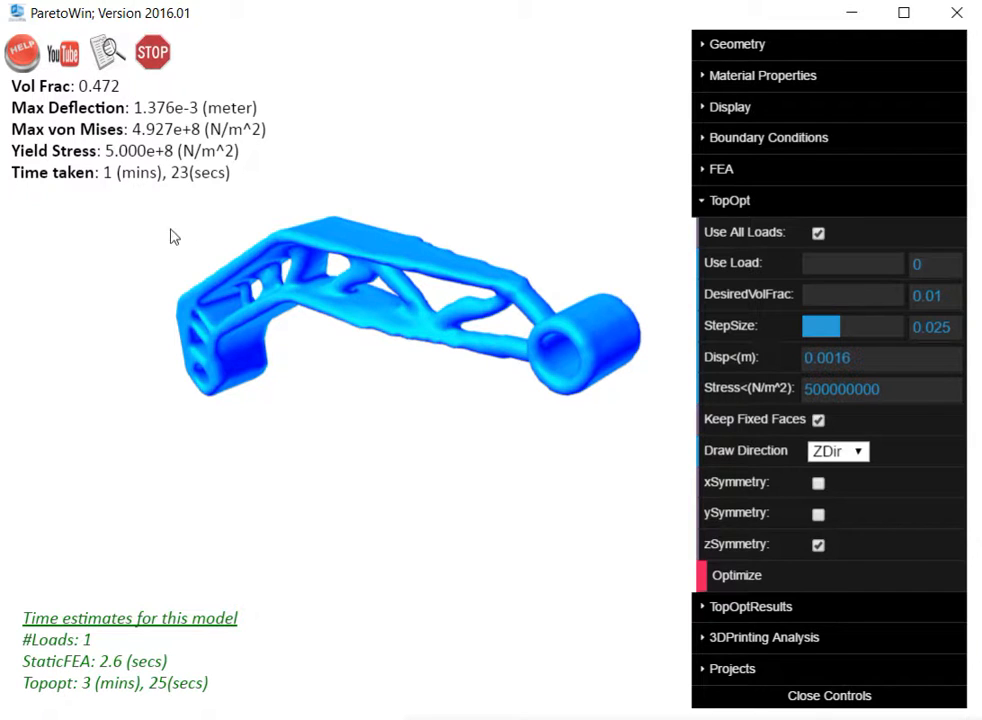
pyautogui.moveTo(445, 456); pyautogui.dragTo(420, 457)
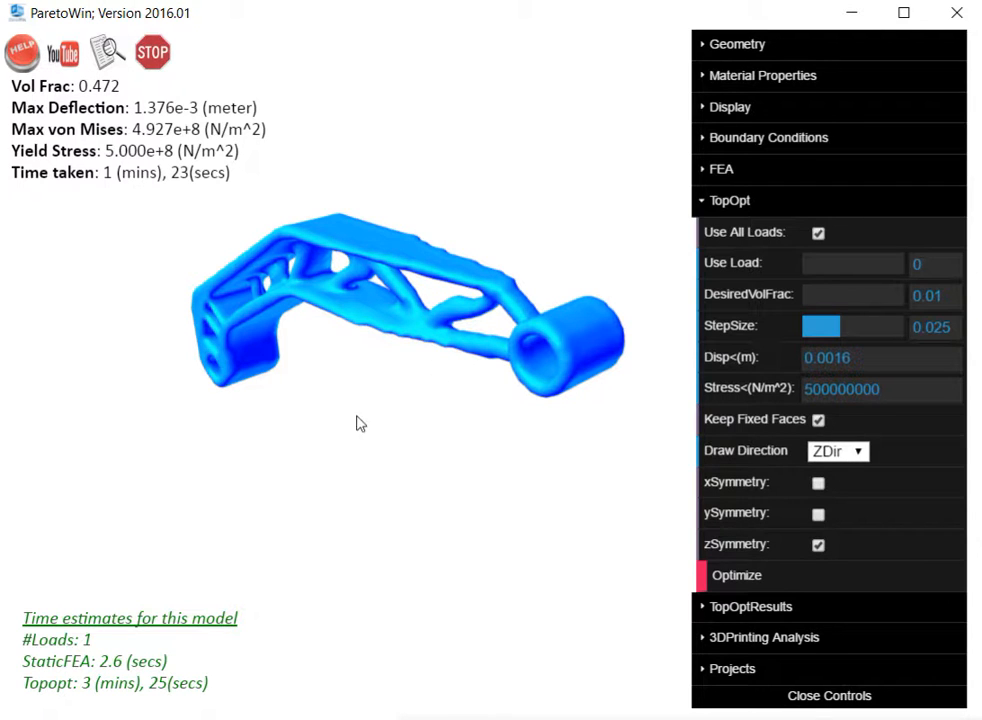
pyautogui.moveTo(312, 423); pyautogui.dragTo(269, 423)
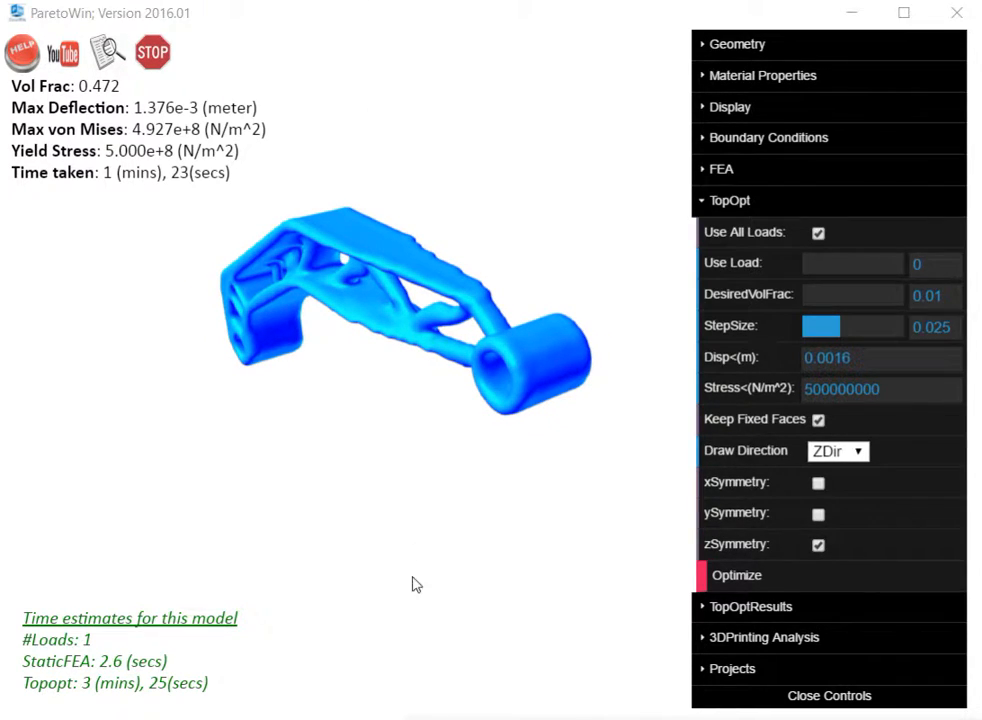
pyautogui.moveTo(392, 437); pyautogui.dragTo(416, 429)
# Step: Set the geometry display to Solid, the results display to None, and turn on the display of loads
pyautogui.click(750, 202)
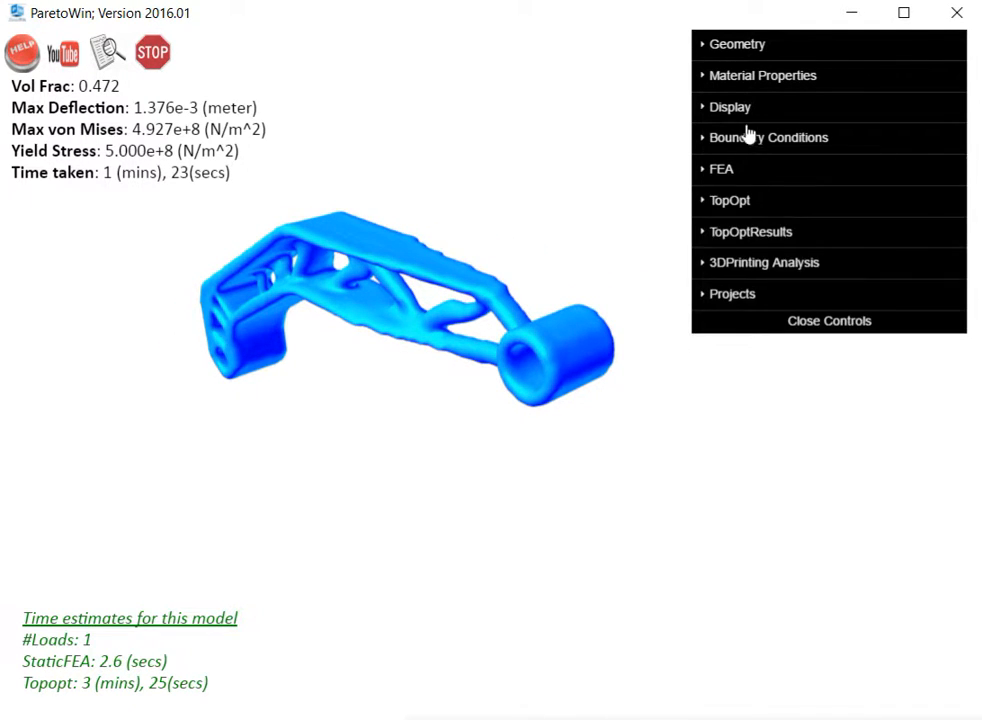
pyautogui.click(733, 112)
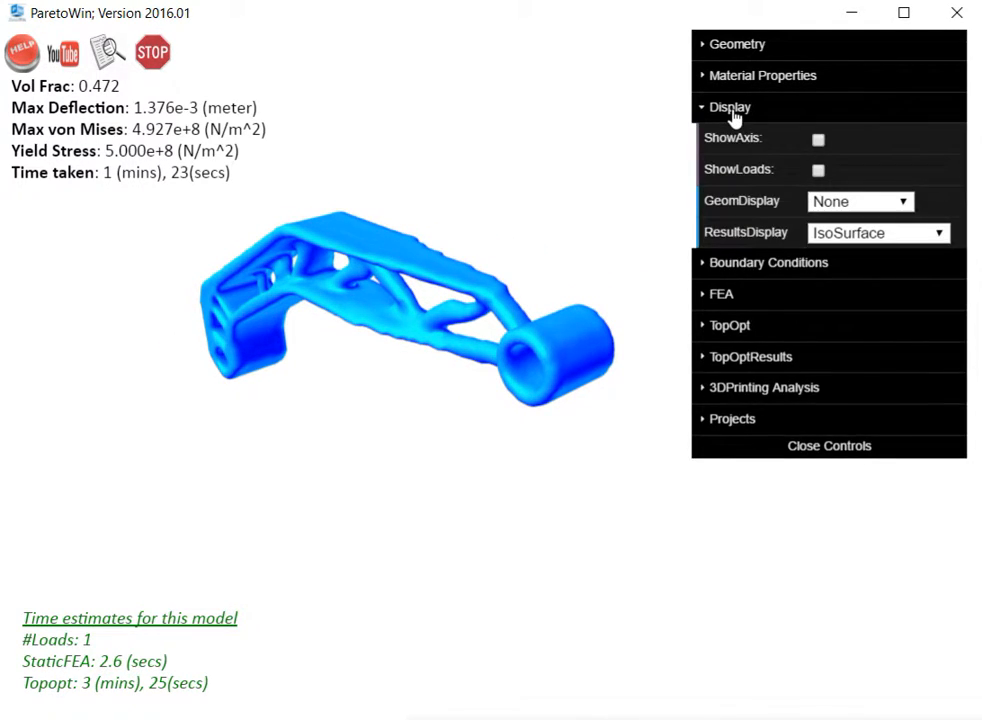
pyautogui.click(838, 201)
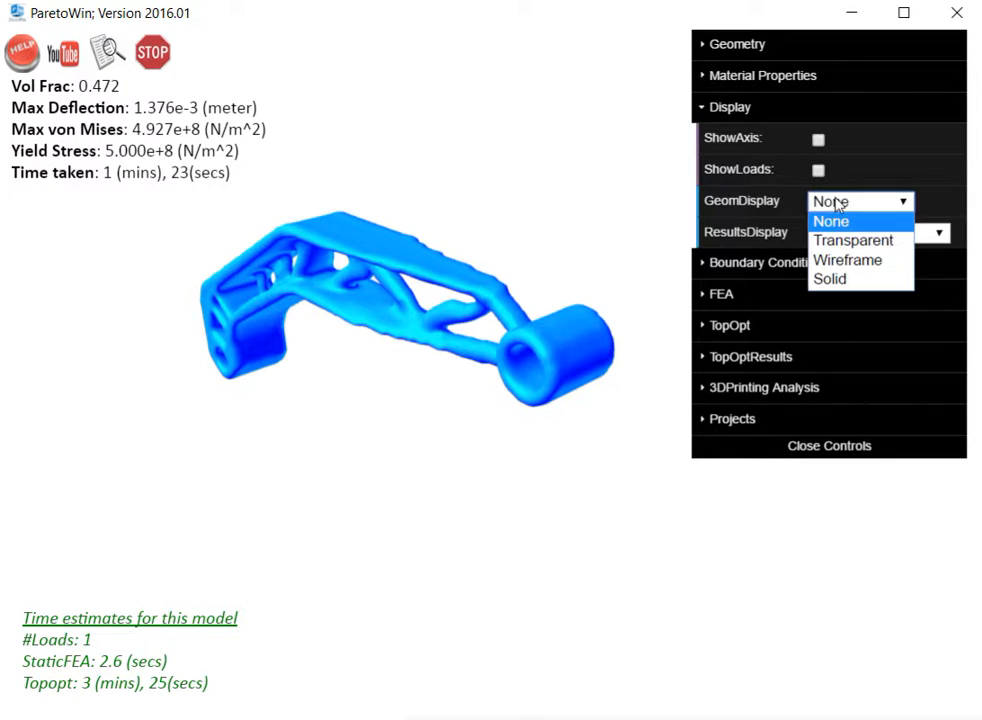
pyautogui.click(832, 280)
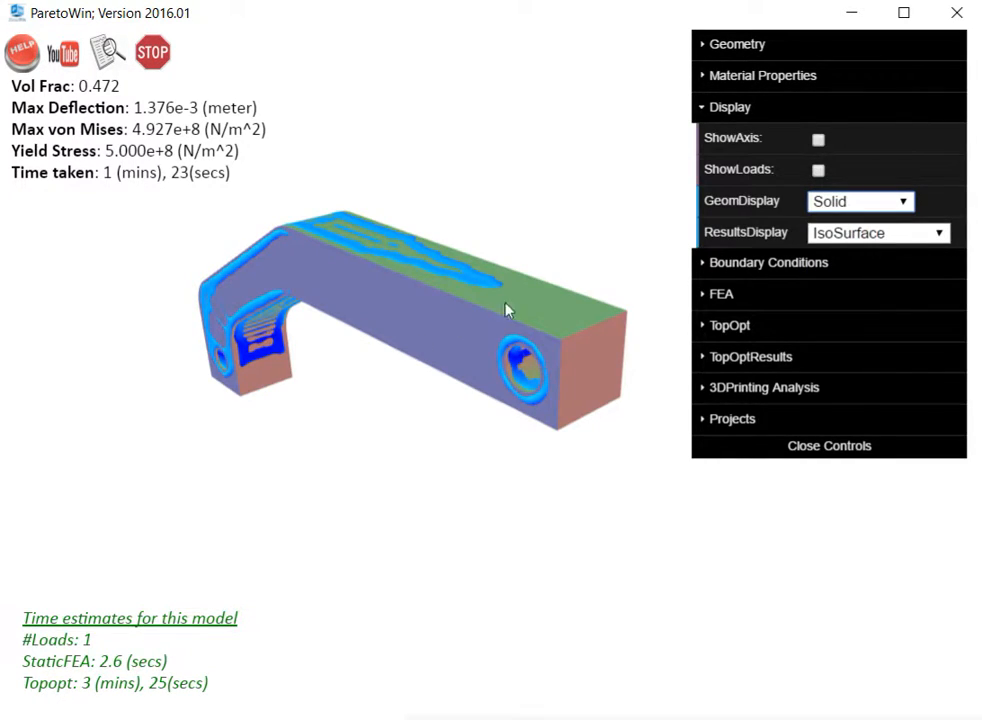
pyautogui.click(858, 233)
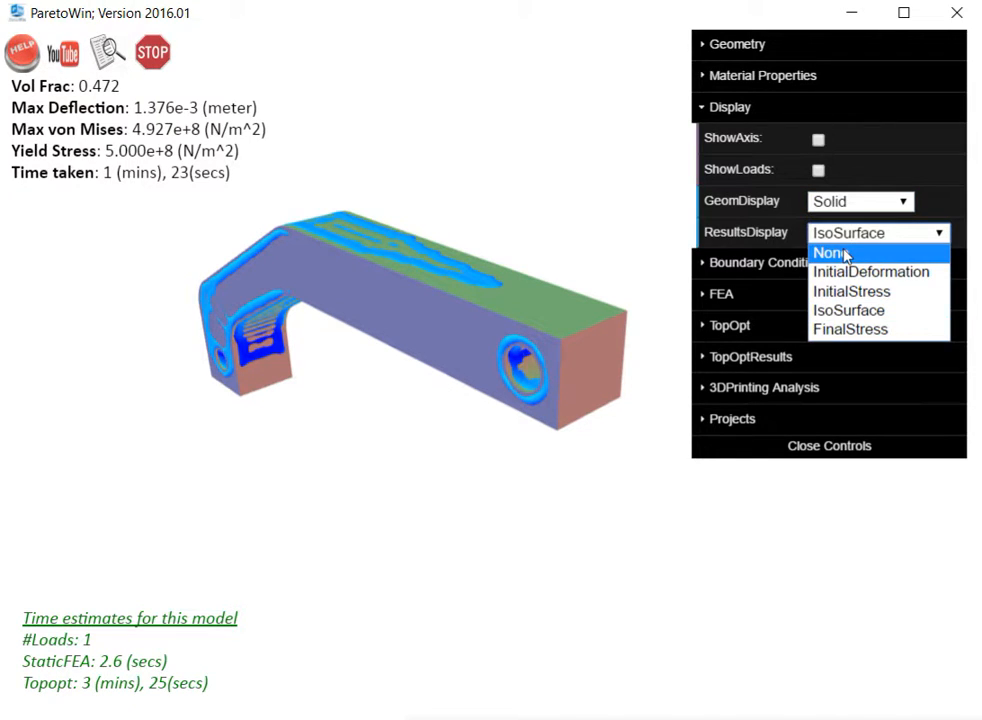
pyautogui.click(846, 256)
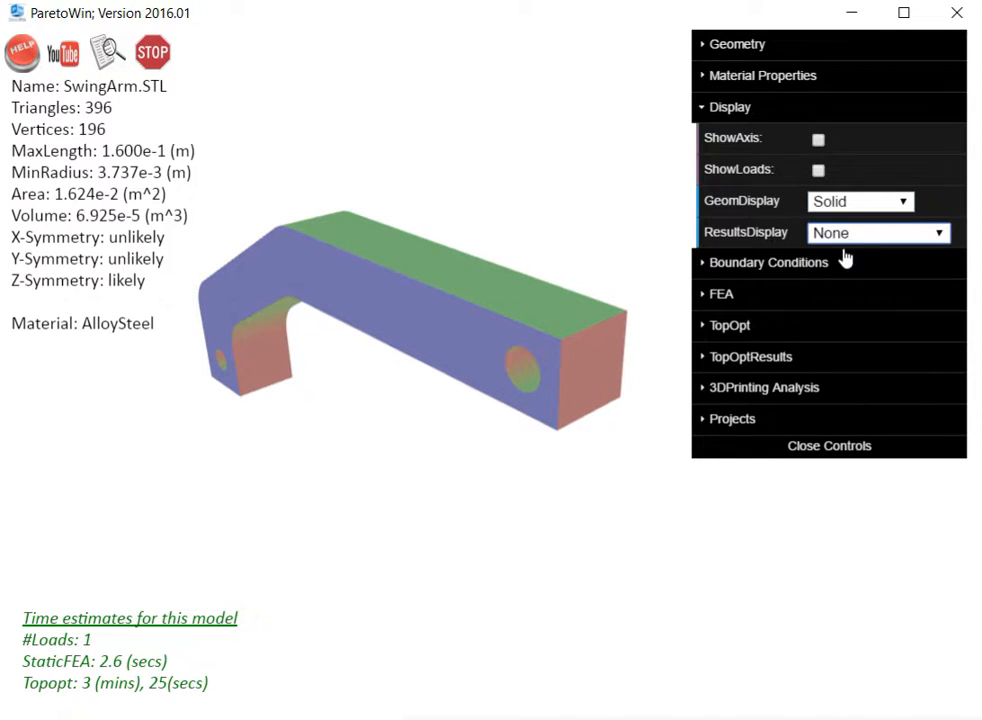
pyautogui.click(818, 171)
# Step: Apply a Retain boundary condition to the arm's long top face, its far flat side face and its connected underside faces
pyautogui.moveTo(450, 452); pyautogui.dragTo(439, 252)
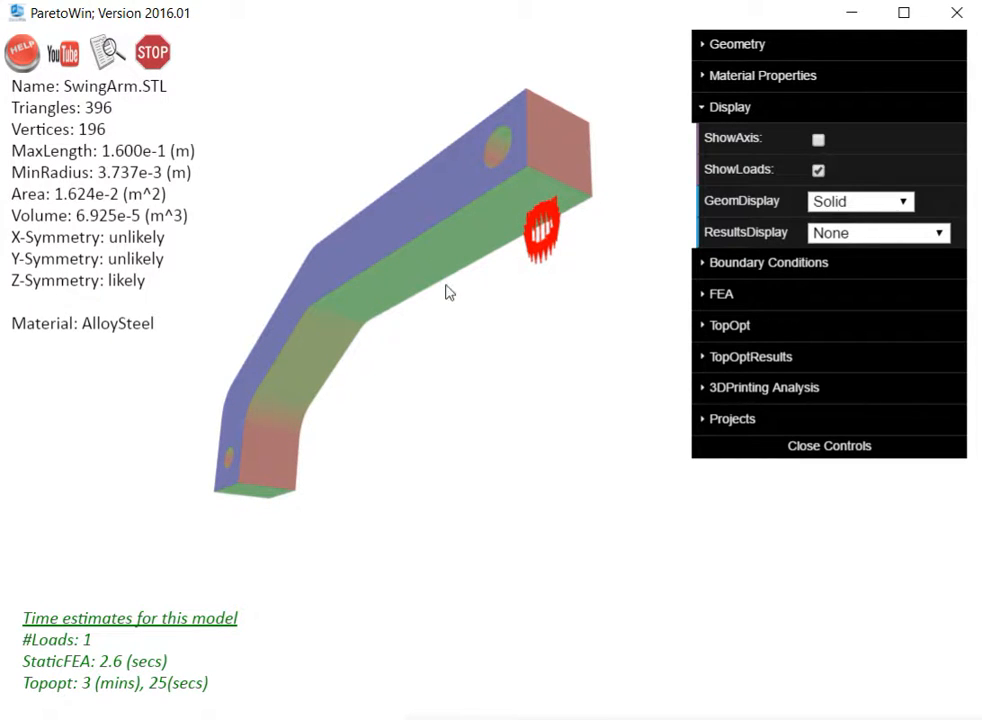
pyautogui.moveTo(528, 393); pyautogui.dragTo(116, 592)
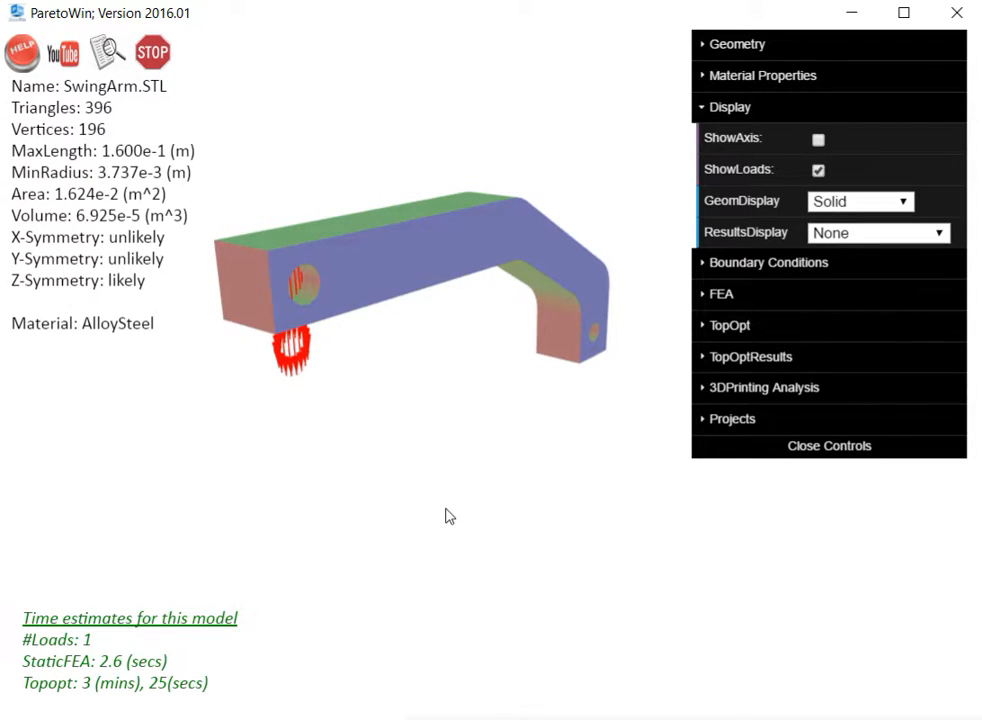
pyautogui.click(397, 222)
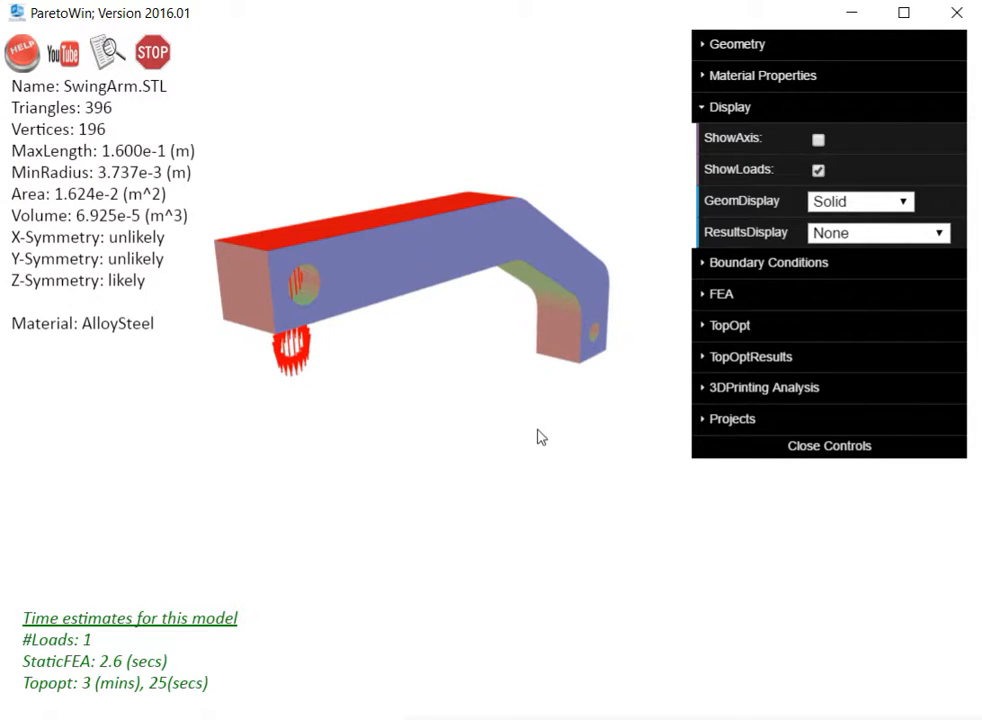
pyautogui.moveTo(538, 437); pyautogui.dragTo(493, 352)
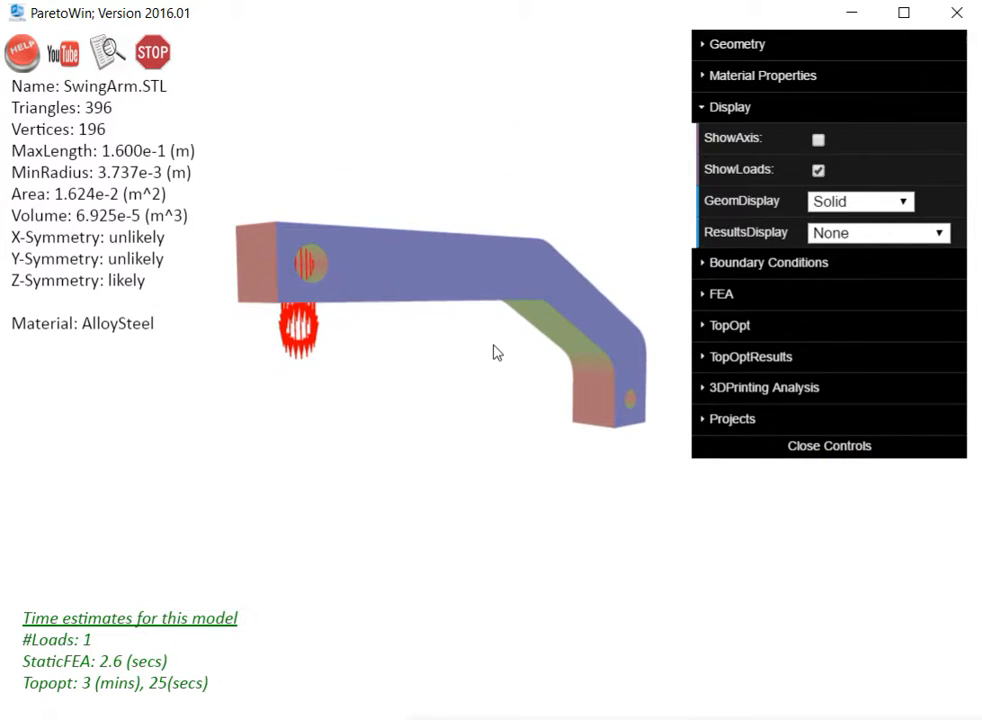
pyautogui.click(436, 274)
pyautogui.moveTo(432, 469); pyautogui.dragTo(418, 581)
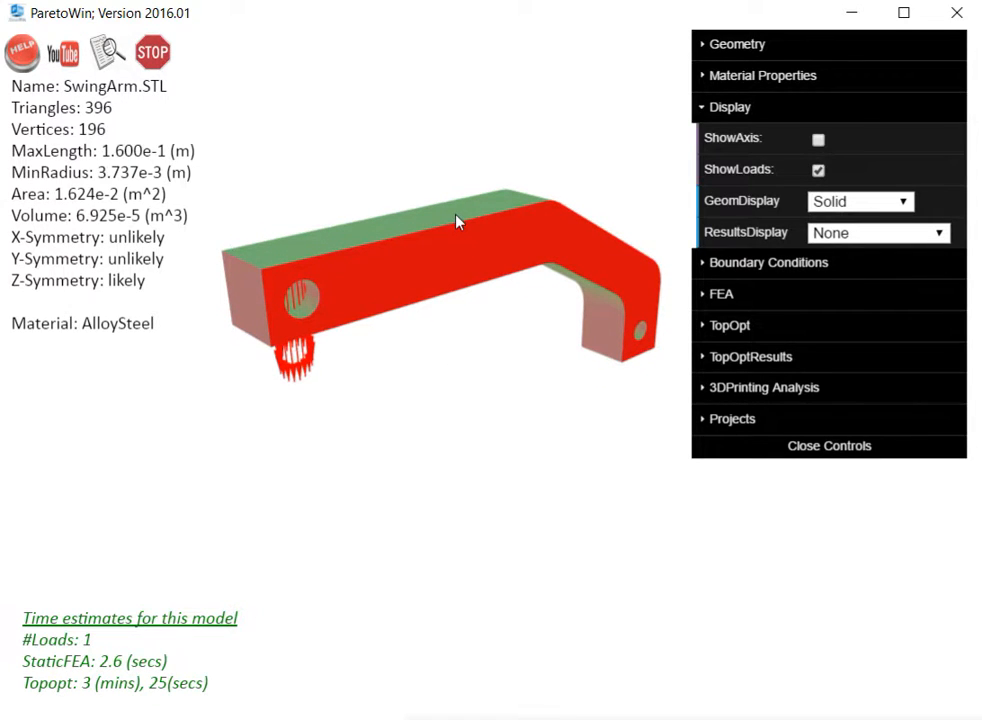
pyautogui.moveTo(457, 224); pyautogui.dragTo(516, 162)
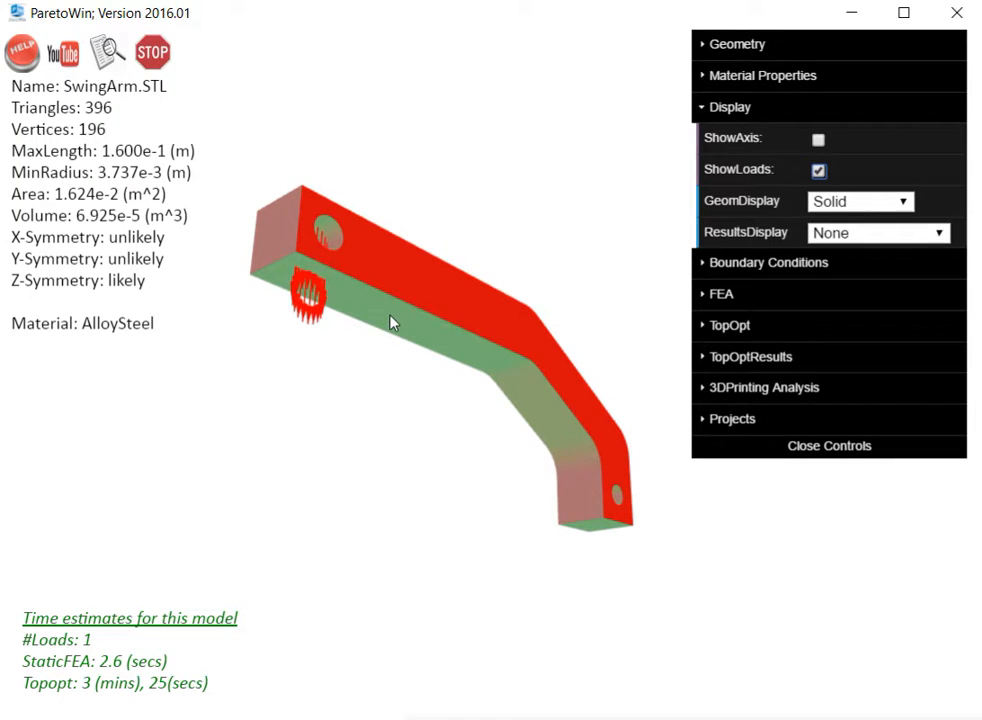
pyautogui.click(396, 340)
pyautogui.moveTo(420, 461); pyautogui.dragTo(512, 640)
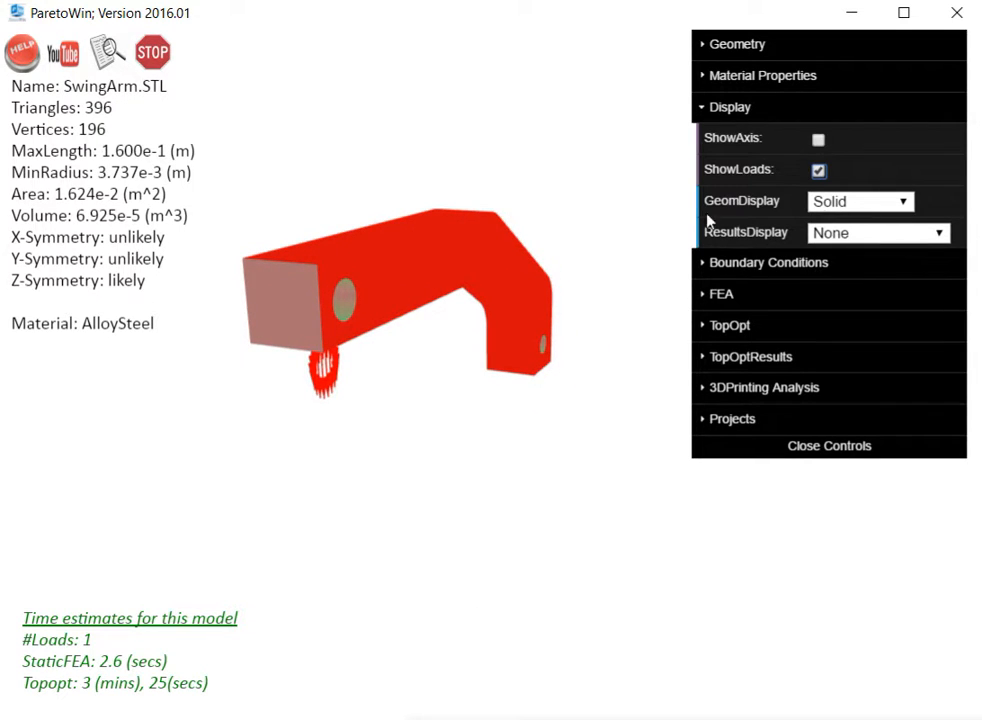
pyautogui.click(718, 110)
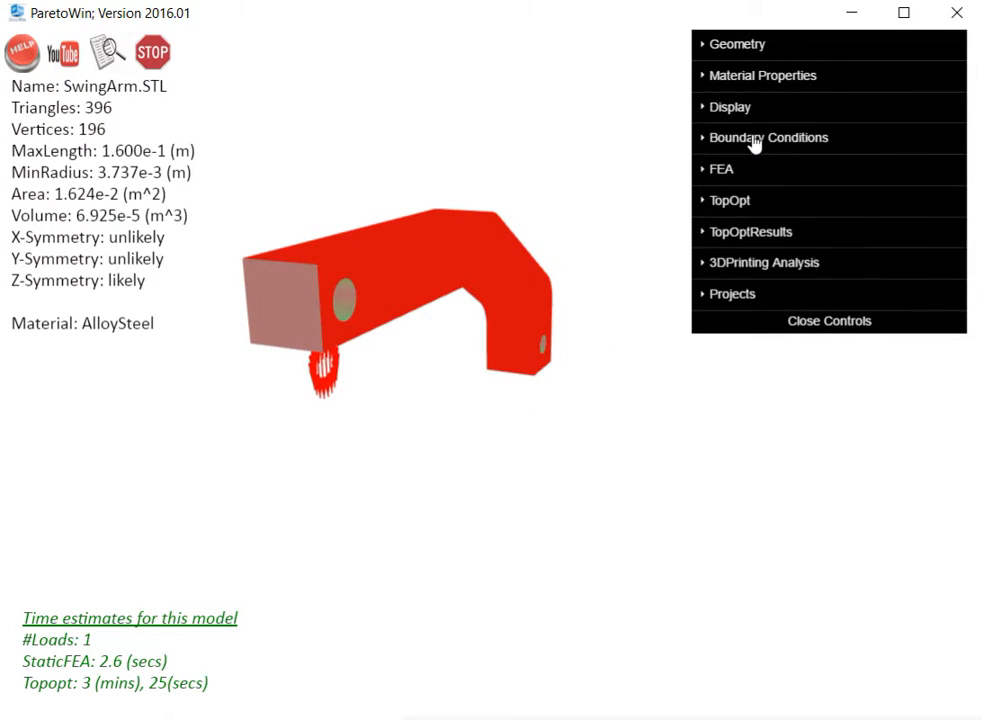
pyautogui.click(755, 145)
pyautogui.click(858, 266)
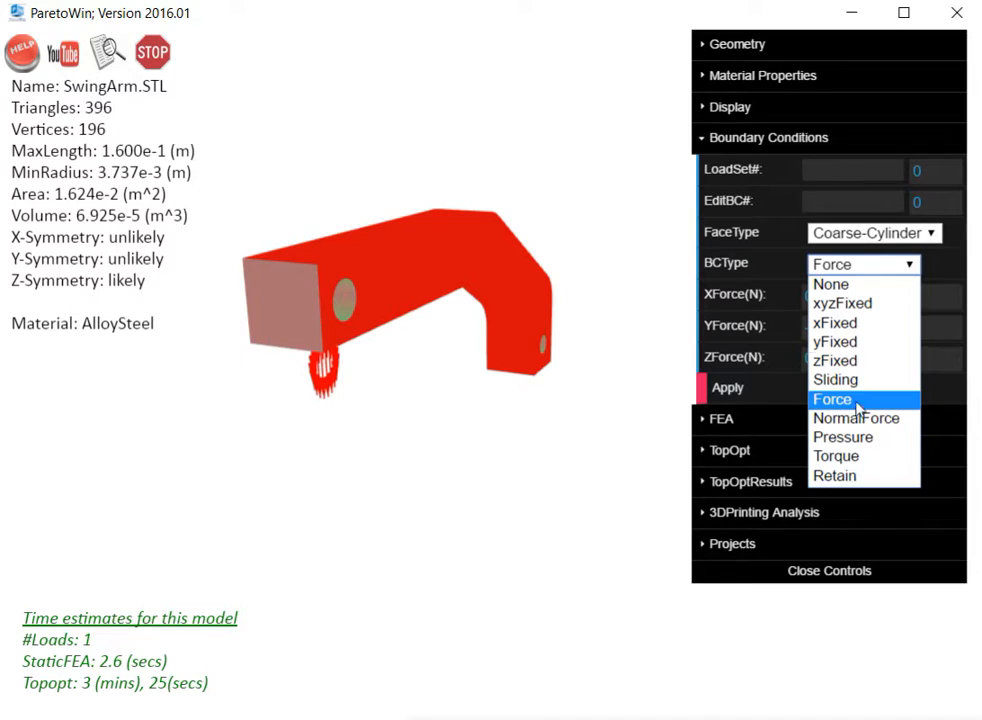
pyautogui.click(858, 478)
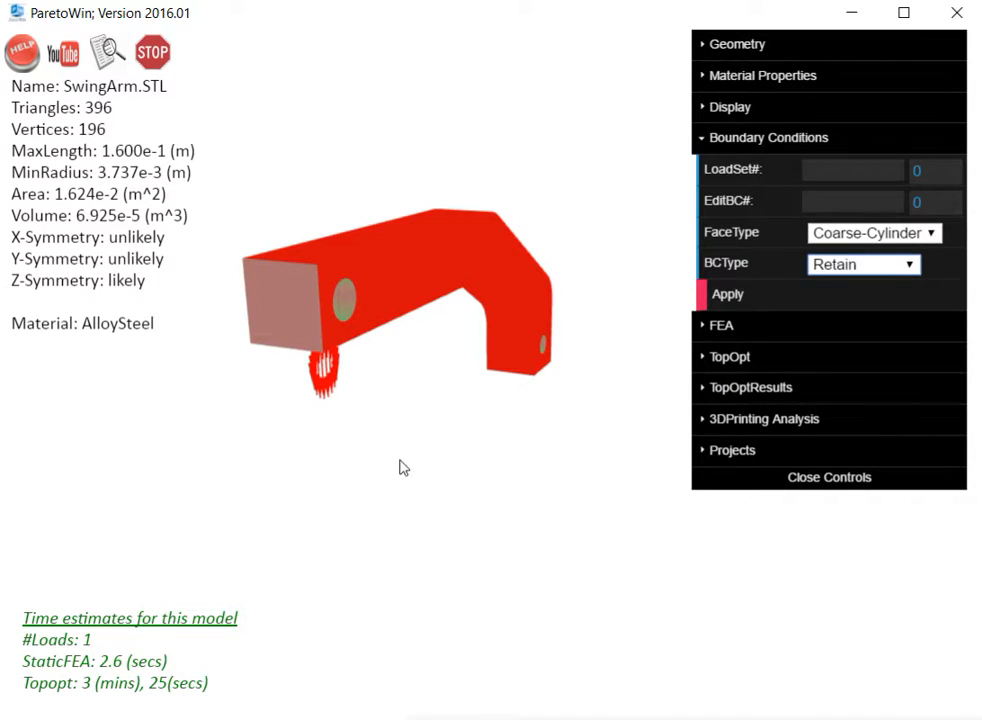
pyautogui.moveTo(418, 462); pyautogui.dragTo(631, 451)
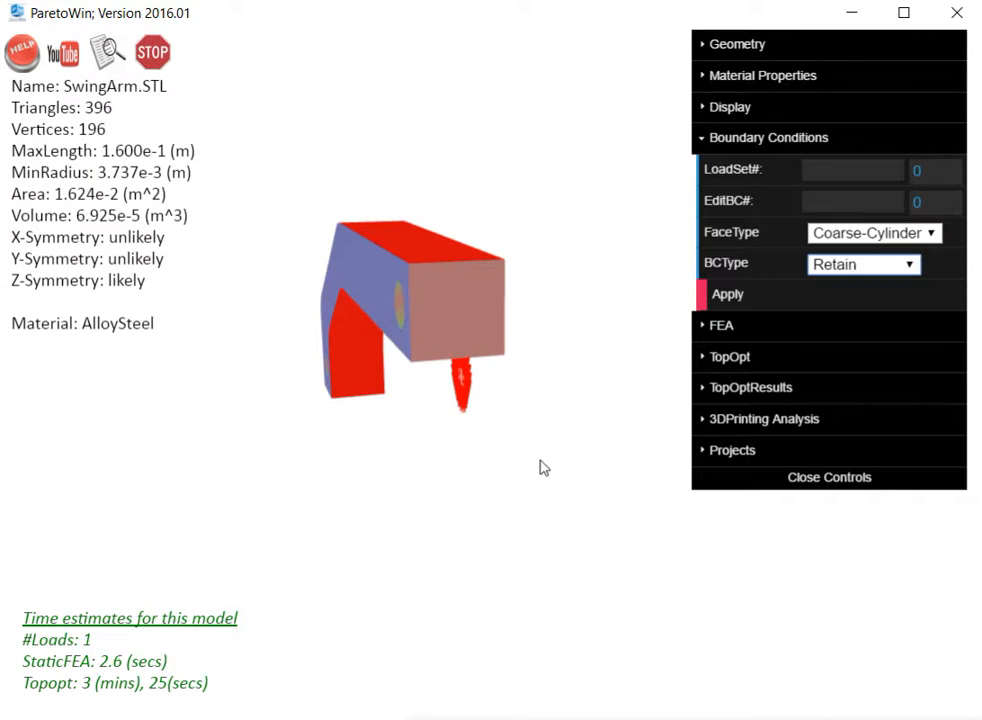
pyautogui.moveTo(541, 465); pyautogui.dragTo(627, 432)
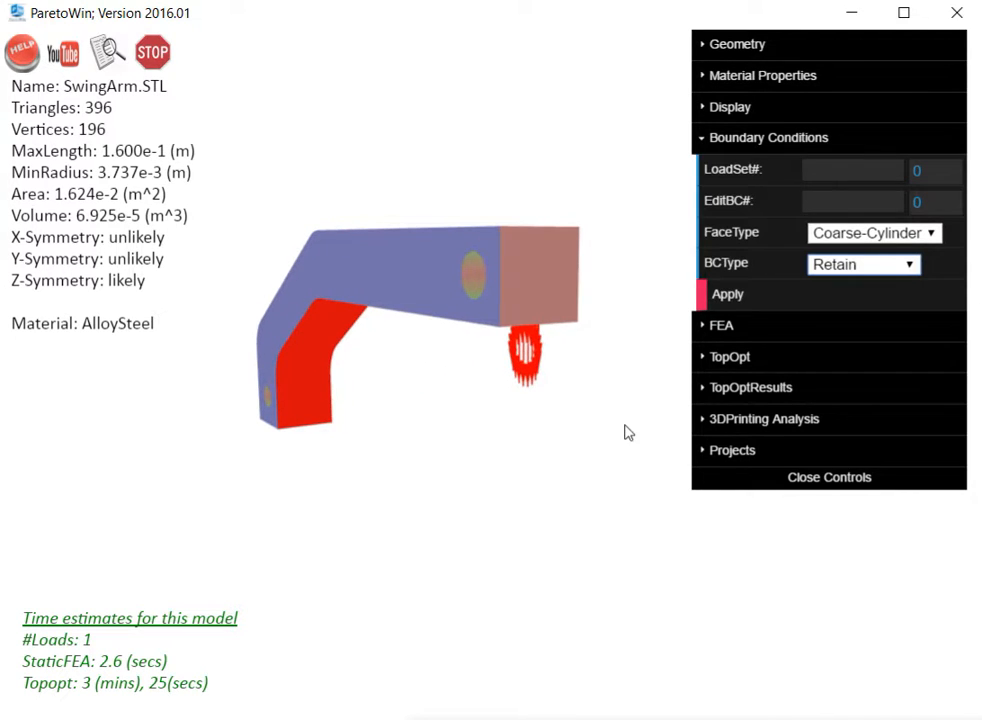
pyautogui.click(730, 300)
pyautogui.moveTo(669, 357); pyautogui.dragTo(583, 457)
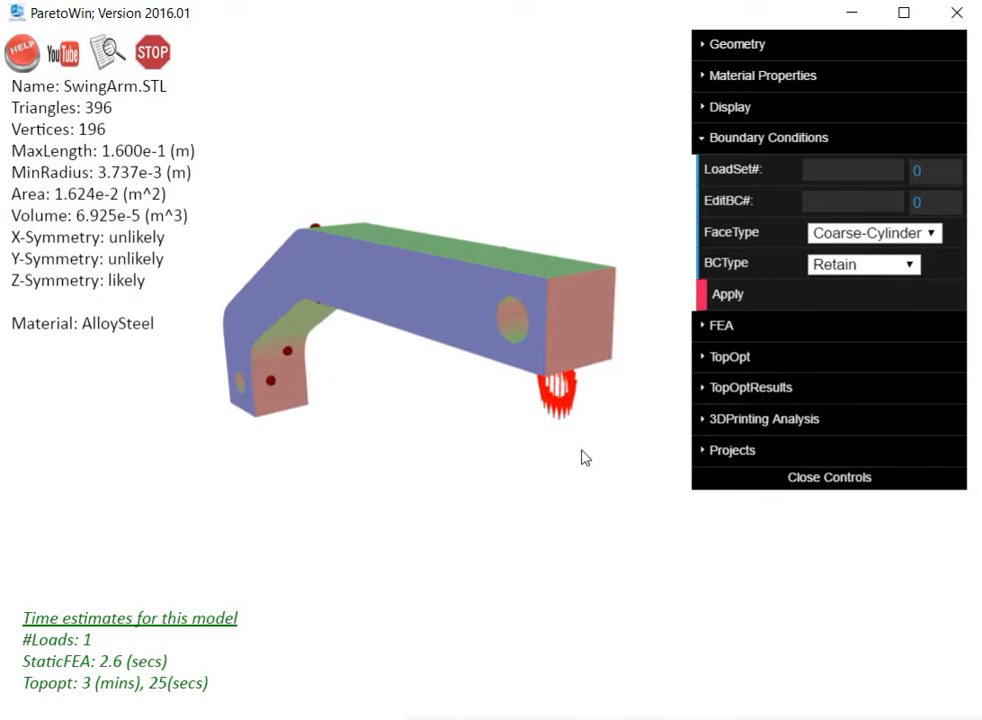
# Step: Rerun the topology optimization with draw direction ZDir and Z symmetry turned off, and inspect the arm with its retained faces
pyautogui.click(729, 142)
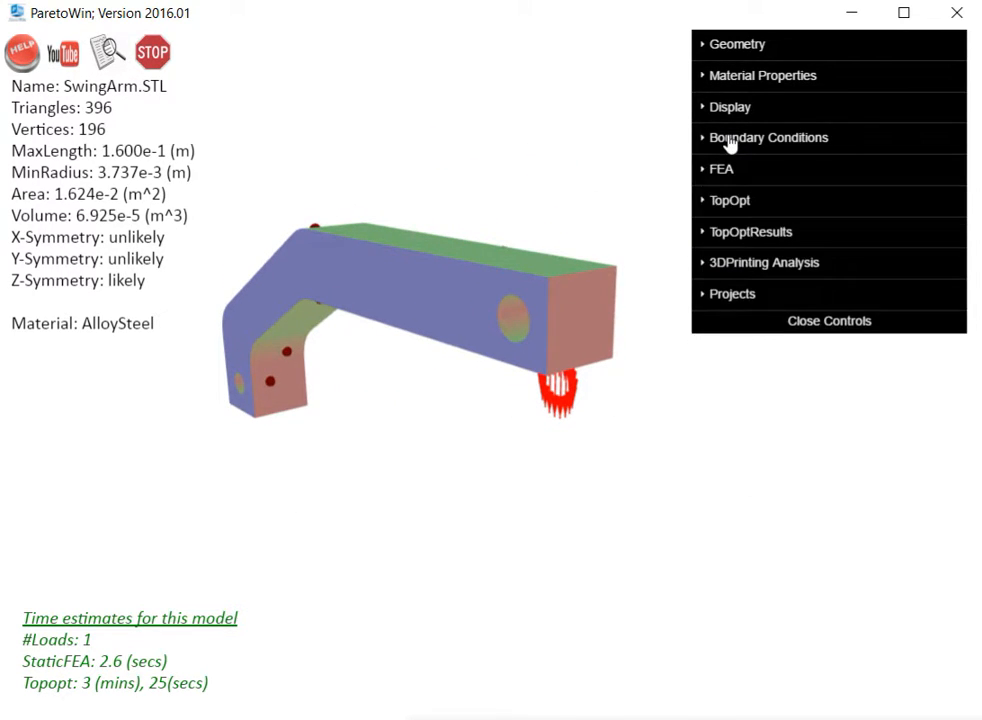
pyautogui.click(733, 203)
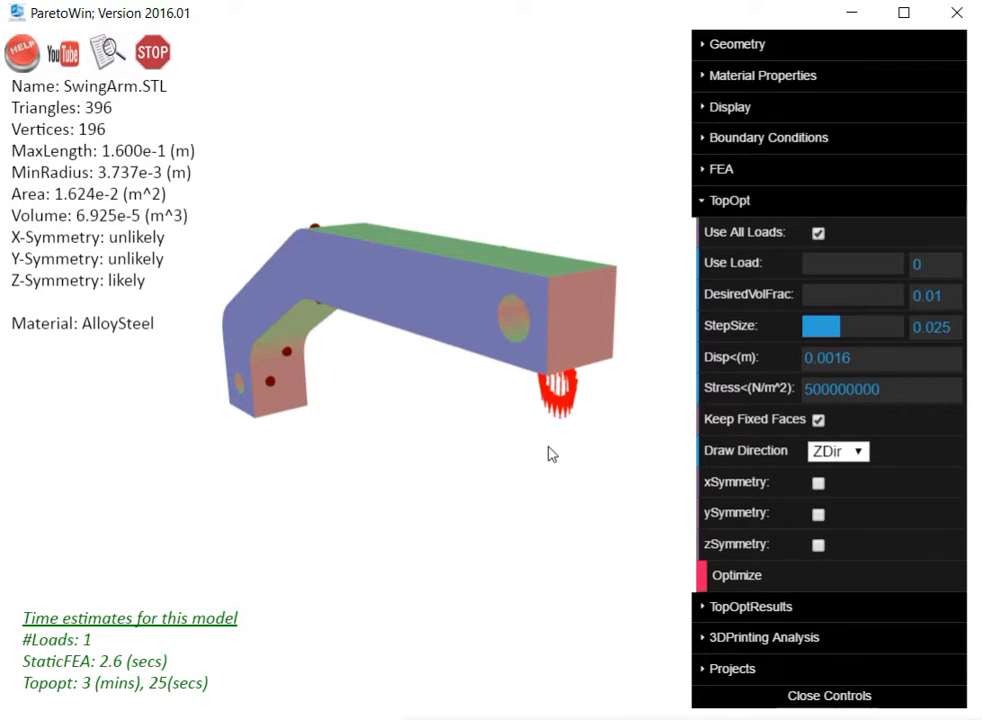
pyautogui.click(718, 577)
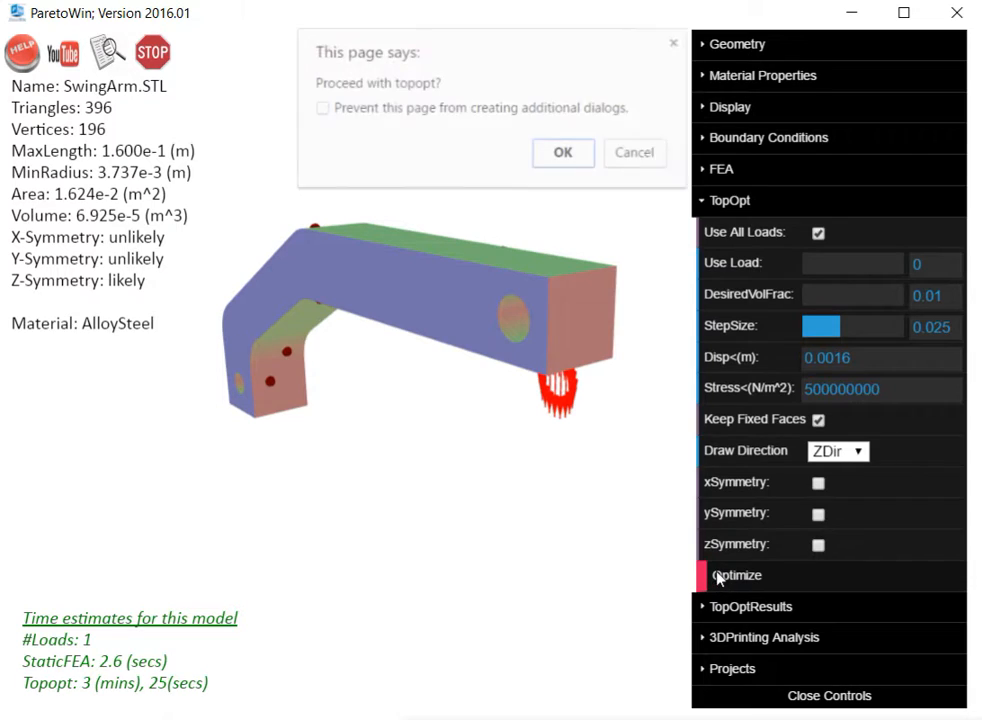
pyautogui.click(561, 157)
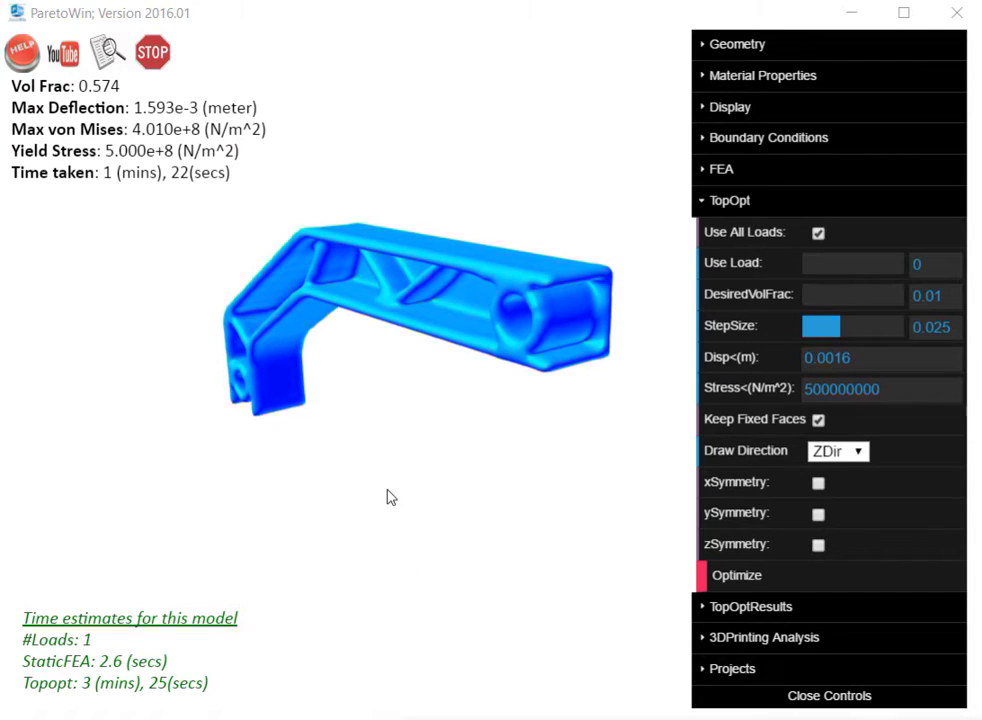
pyautogui.moveTo(386, 496); pyautogui.dragTo(5, 490)
pyautogui.moveTo(519, 469); pyautogui.dragTo(453, 478)
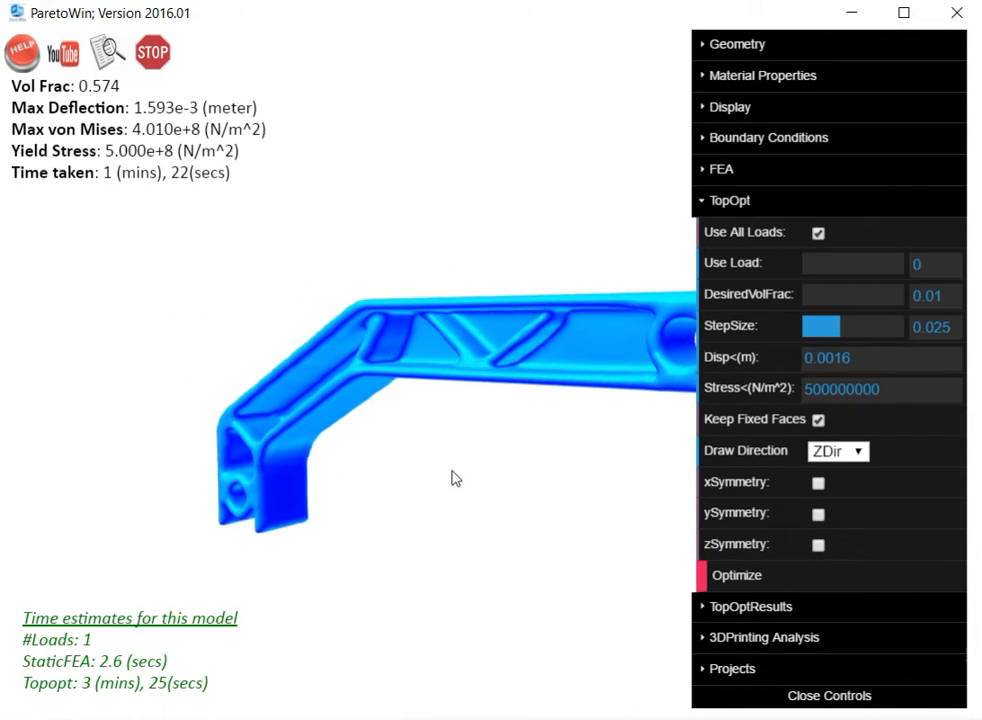
pyautogui.moveTo(453, 470); pyautogui.dragTo(450, 470, button='right')
pyautogui.moveTo(424, 472); pyautogui.dragTo(369, 498)
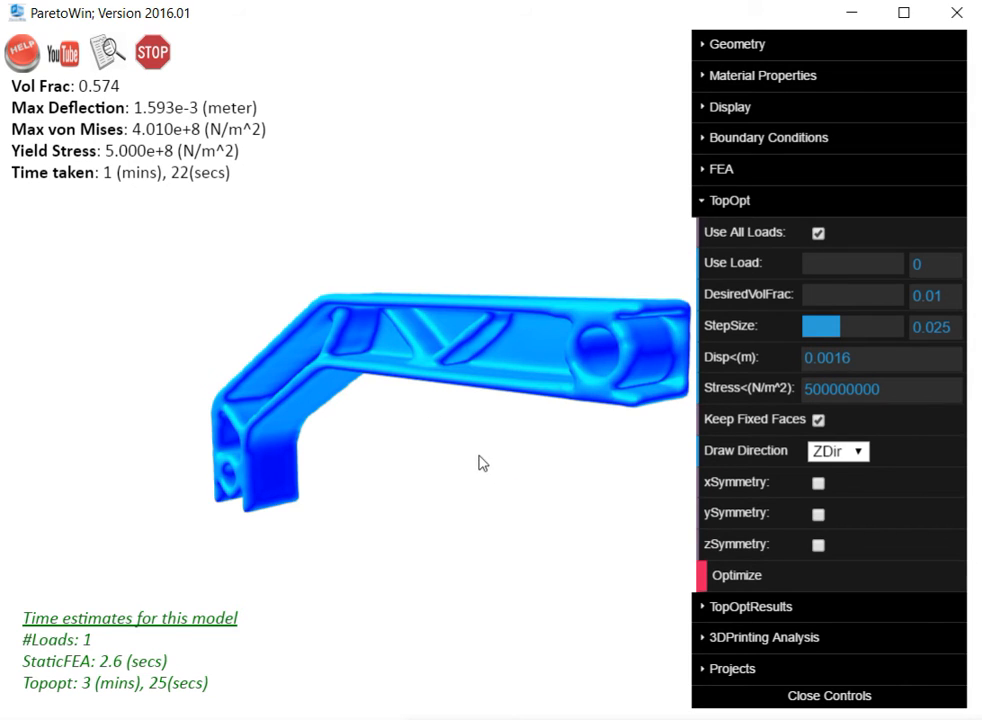
pyautogui.moveTo(479, 462); pyautogui.dragTo(455, 470)
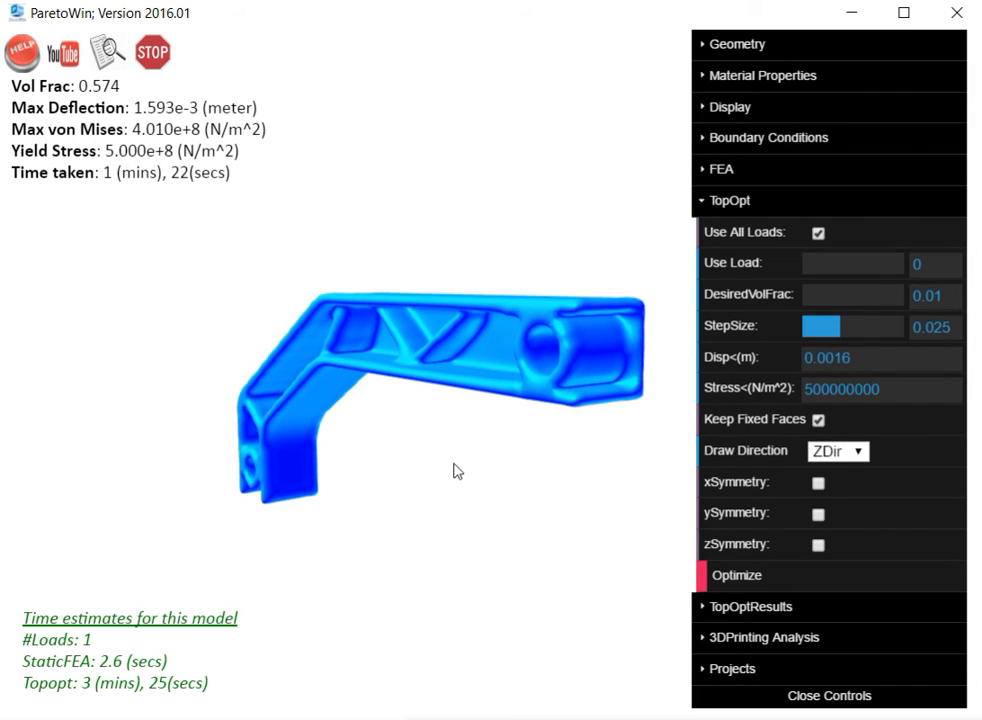